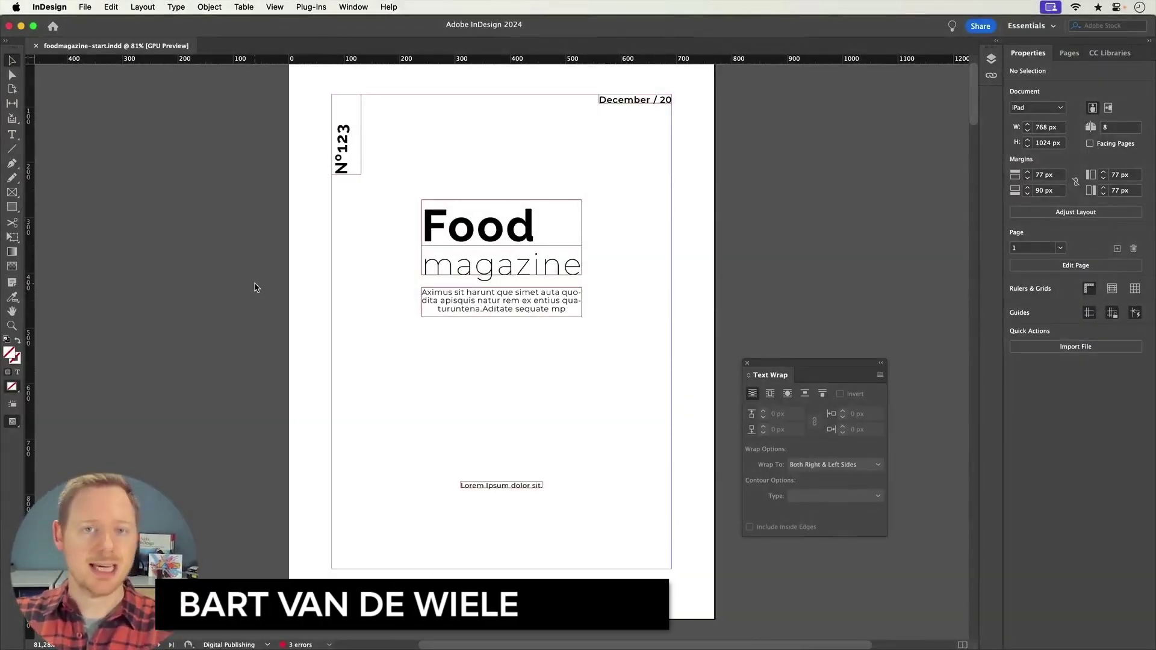
Step: Zoom out from the cover and scroll down to page 3's article with the charcuterie photo
left_click(572, 319, "alt+super")
left_click(518, 313, "alt+super")
scroll(618, 475, "down", 5)
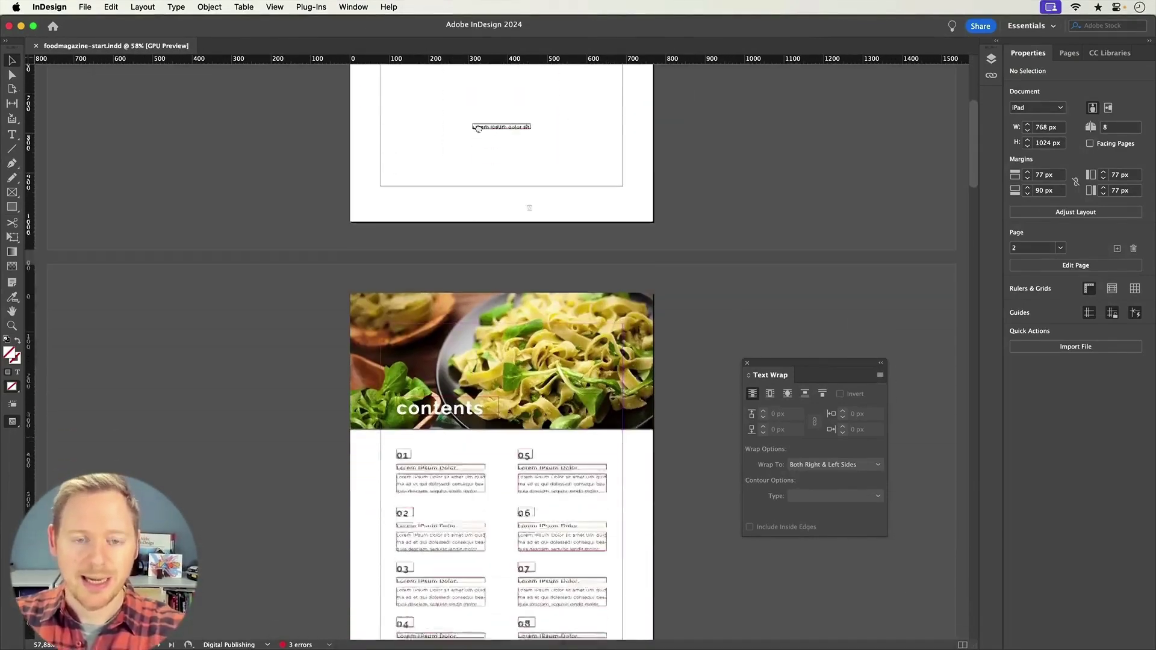
scroll(618, 475, "down", 5)
scroll(575, 310, "down", 5)
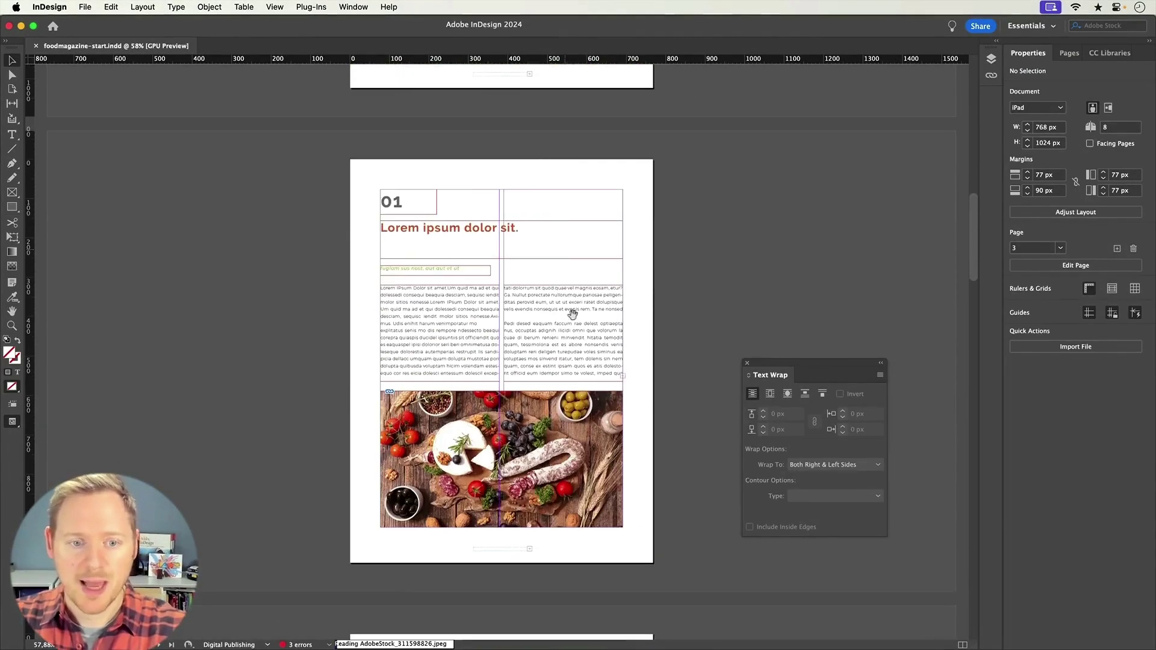
scroll(578, 291, "up", 2)
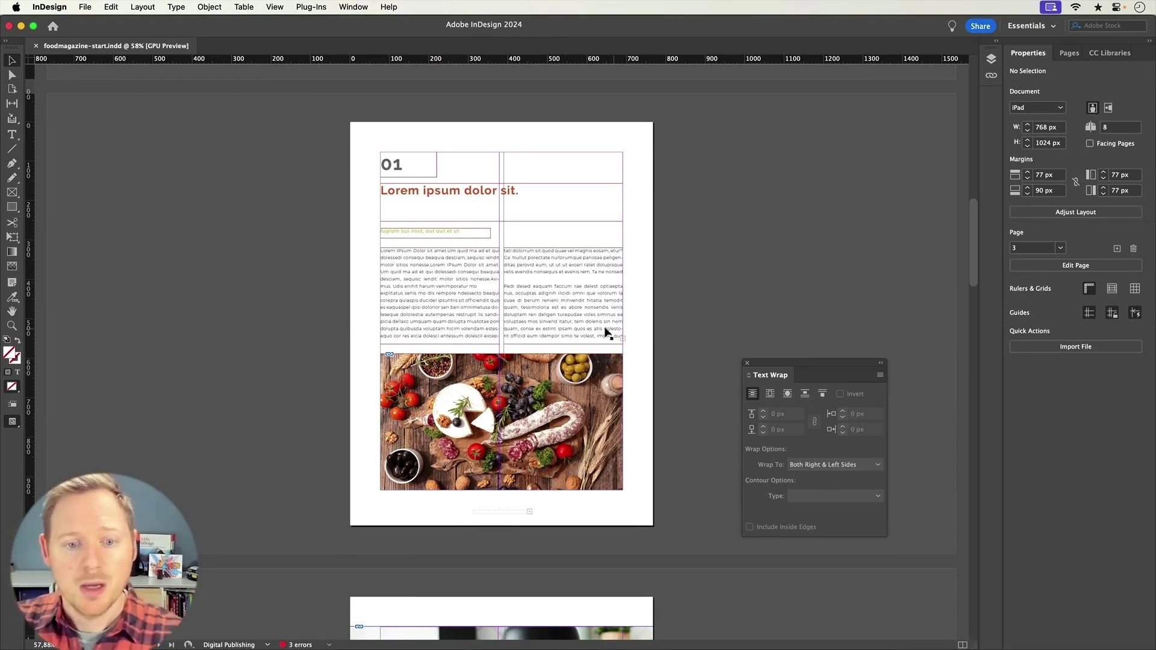
scroll(587, 299, "up", 5)
left_click_drag(587, 299, 555, 299)
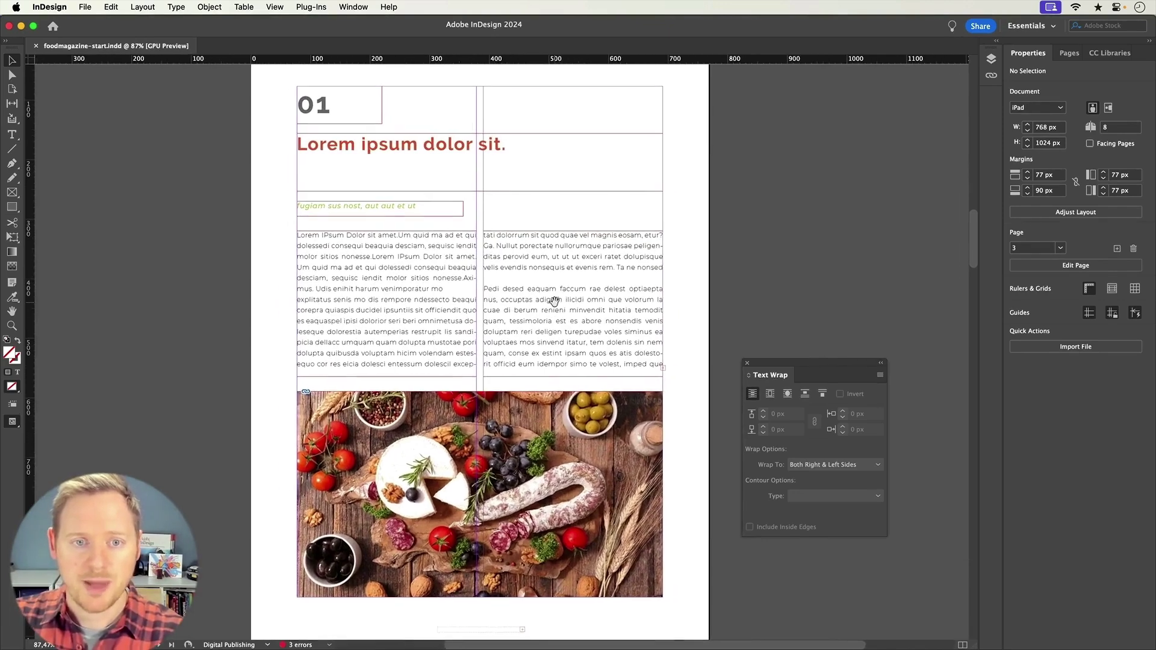
left_click(575, 418)
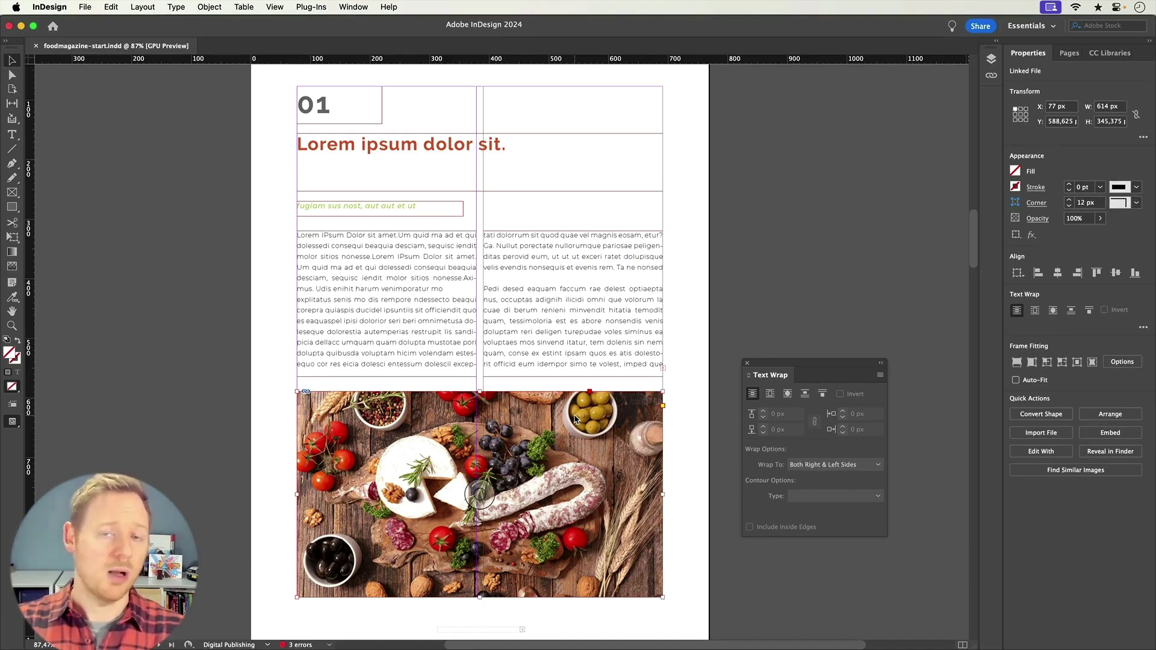
scroll(575, 418, "up", 5)
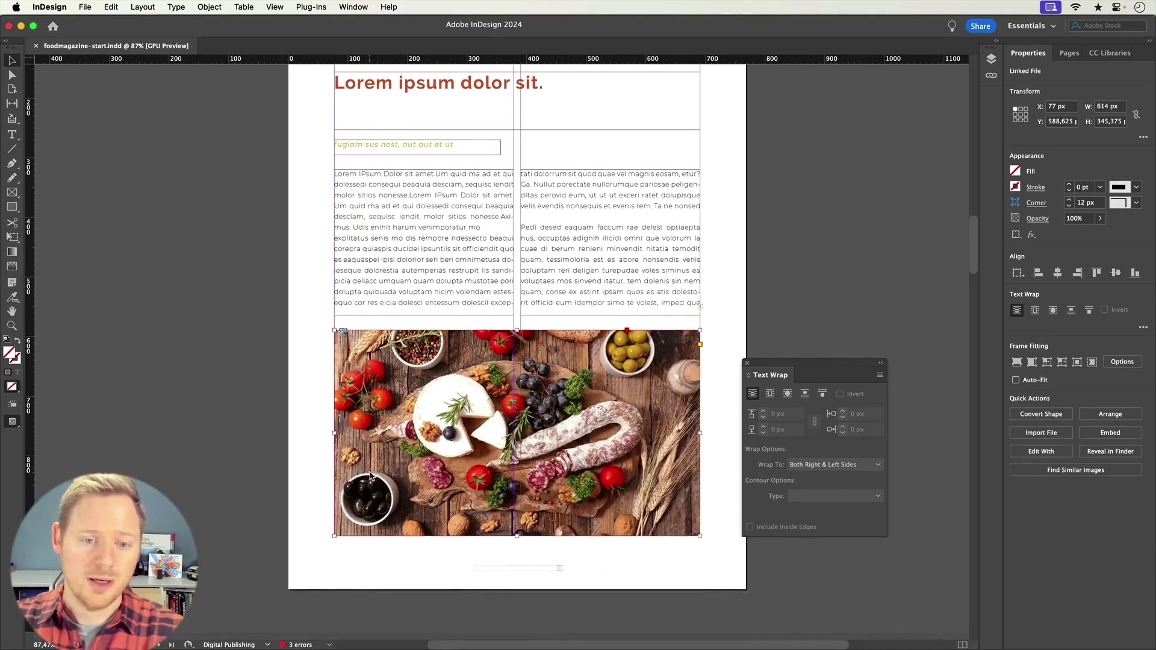
scroll(487, 476, "right", 2)
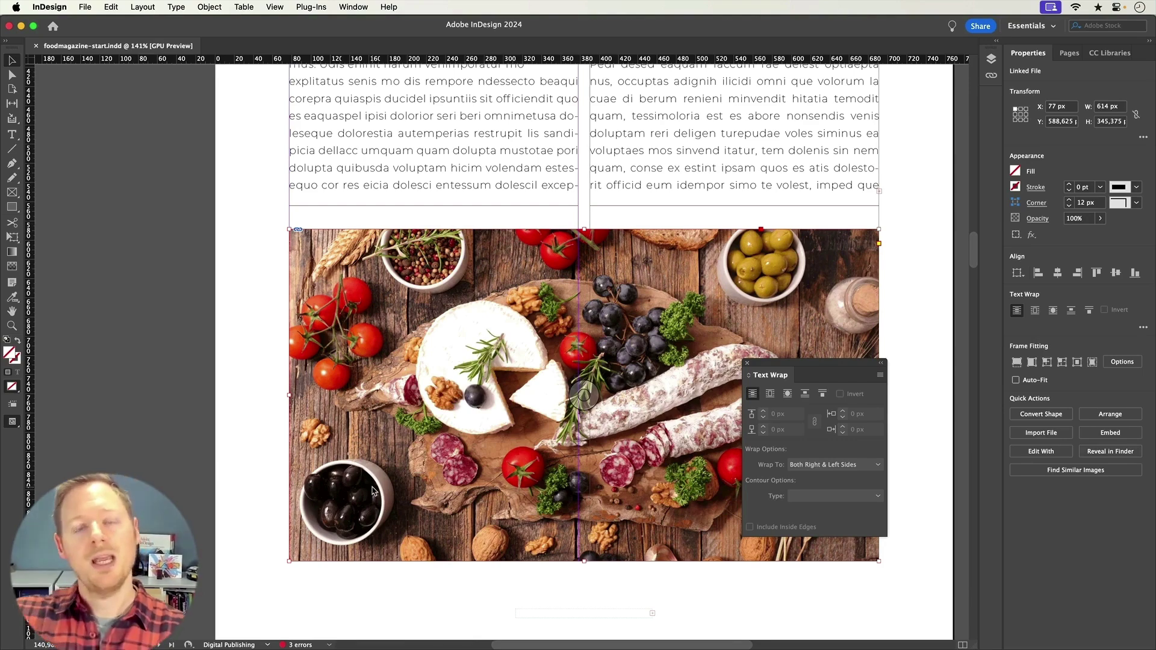
scroll(551, 168, "up", 9)
scroll(551, 167, "right", 5)
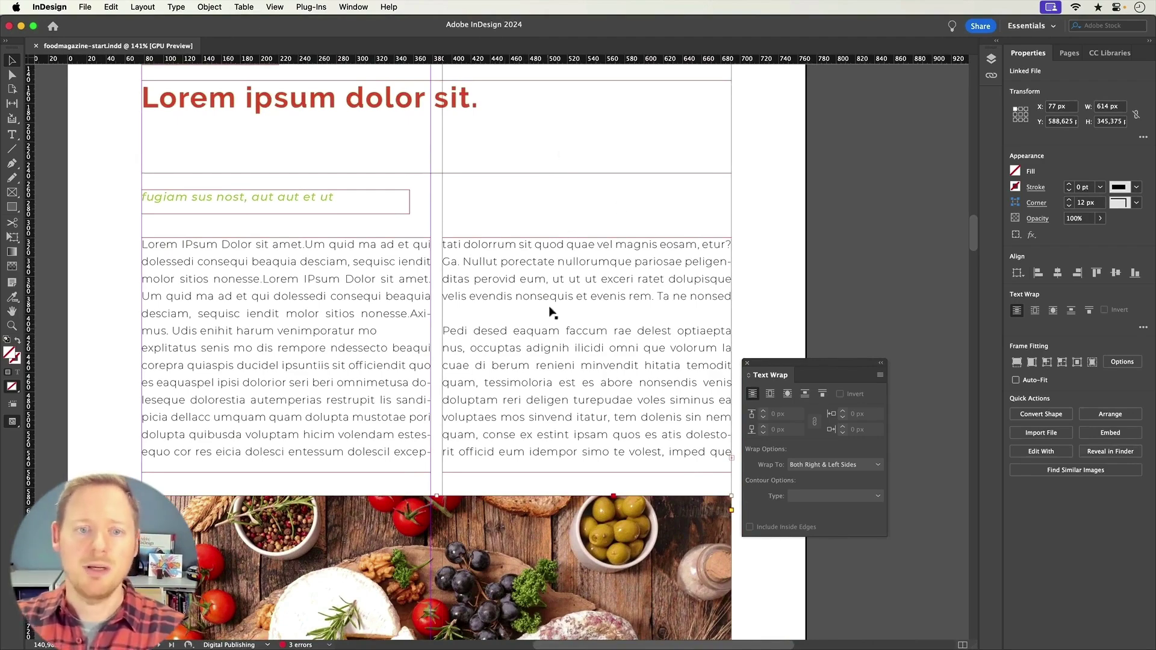
scroll(428, 279, "down", 10)
scroll(429, 279, "left", 2)
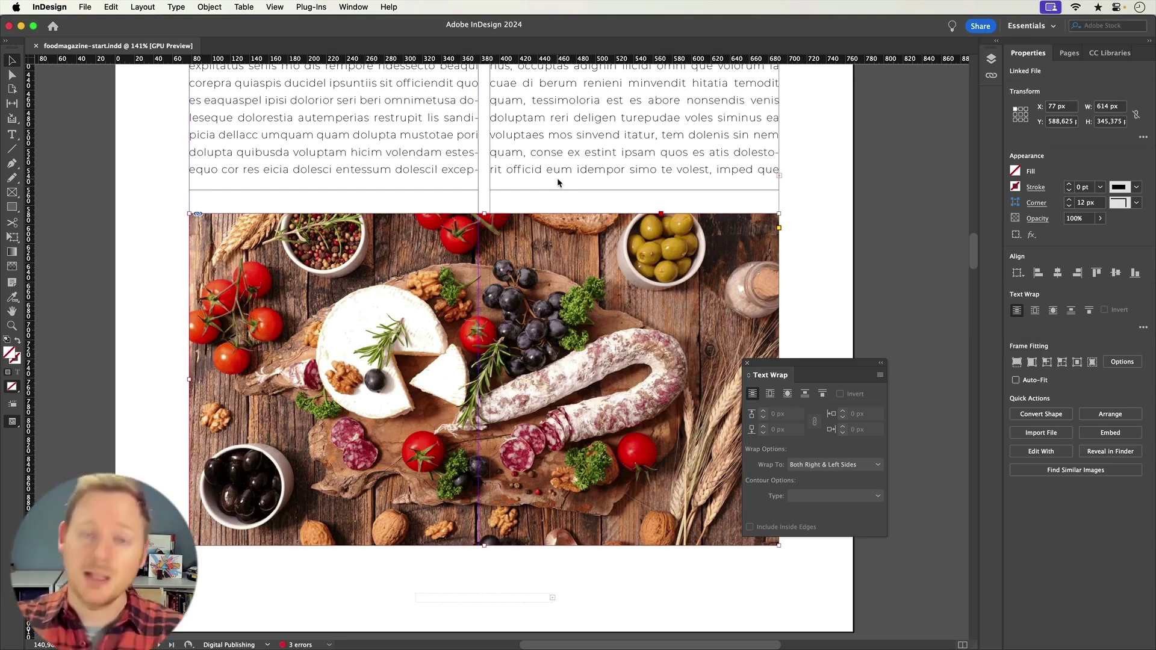
key("super+shift+a")
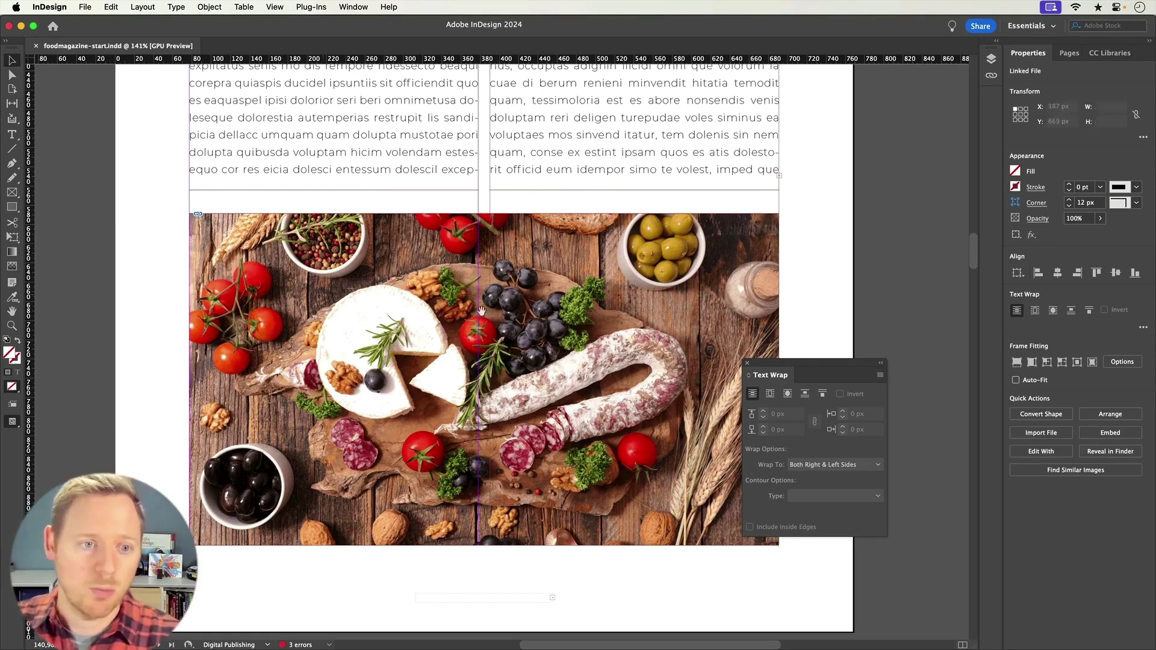
key("super+minus")
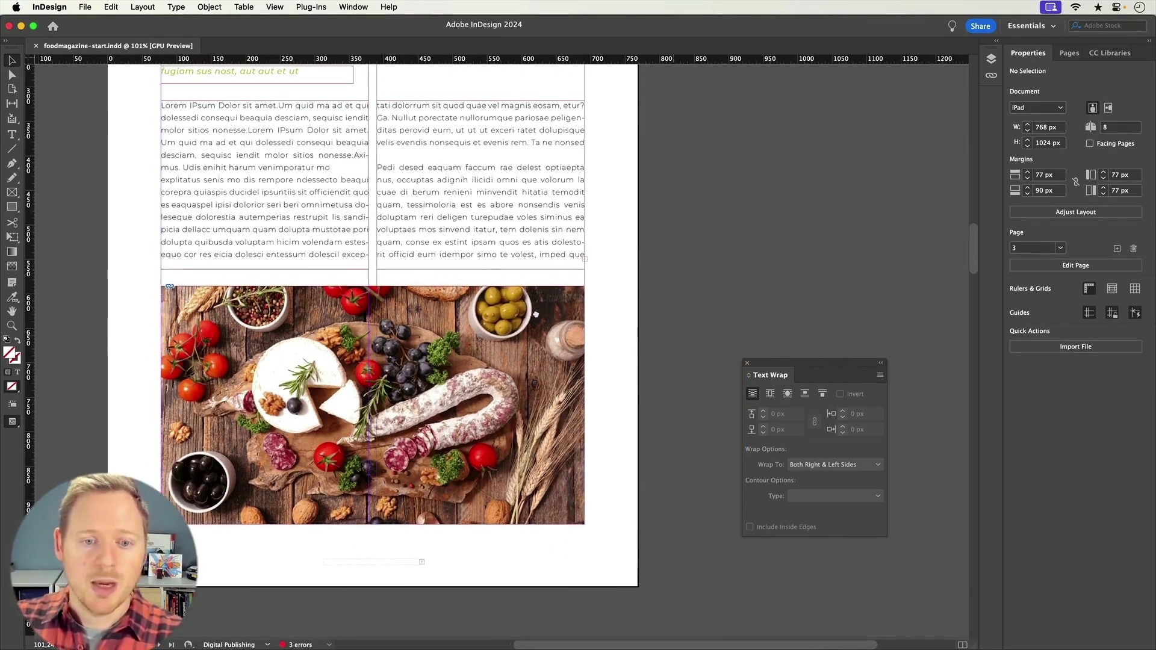
Step: Run Find Similar Images on the selected charcuterie photo to list matching Adobe Stock images
left_click(320, 299)
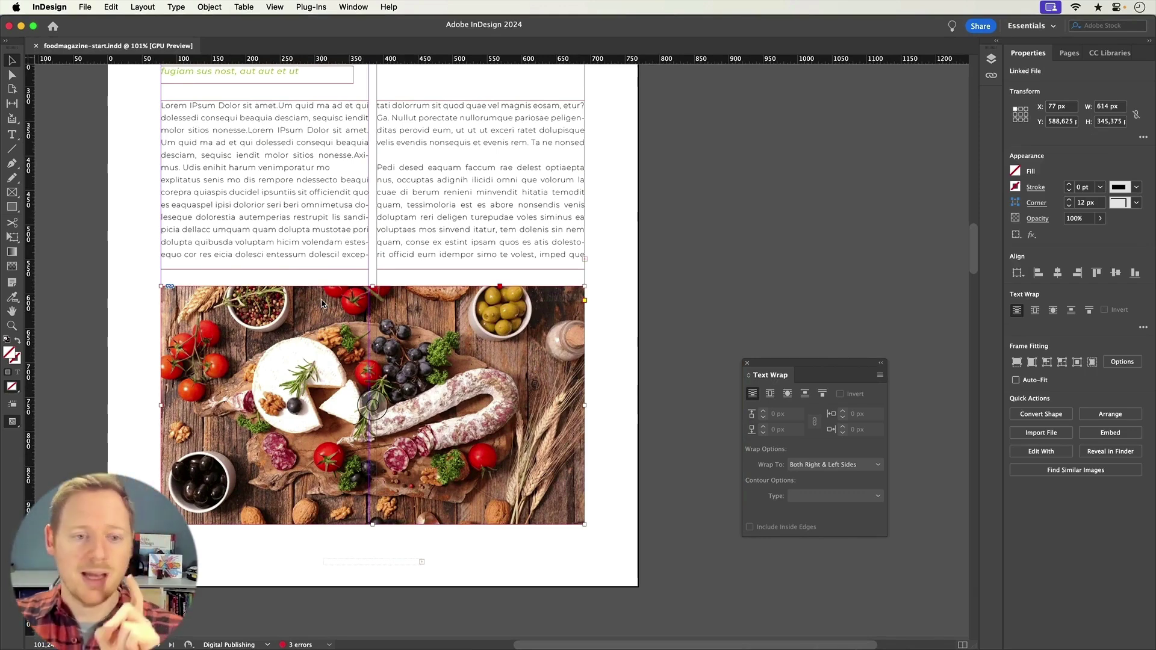
right_click(322, 303)
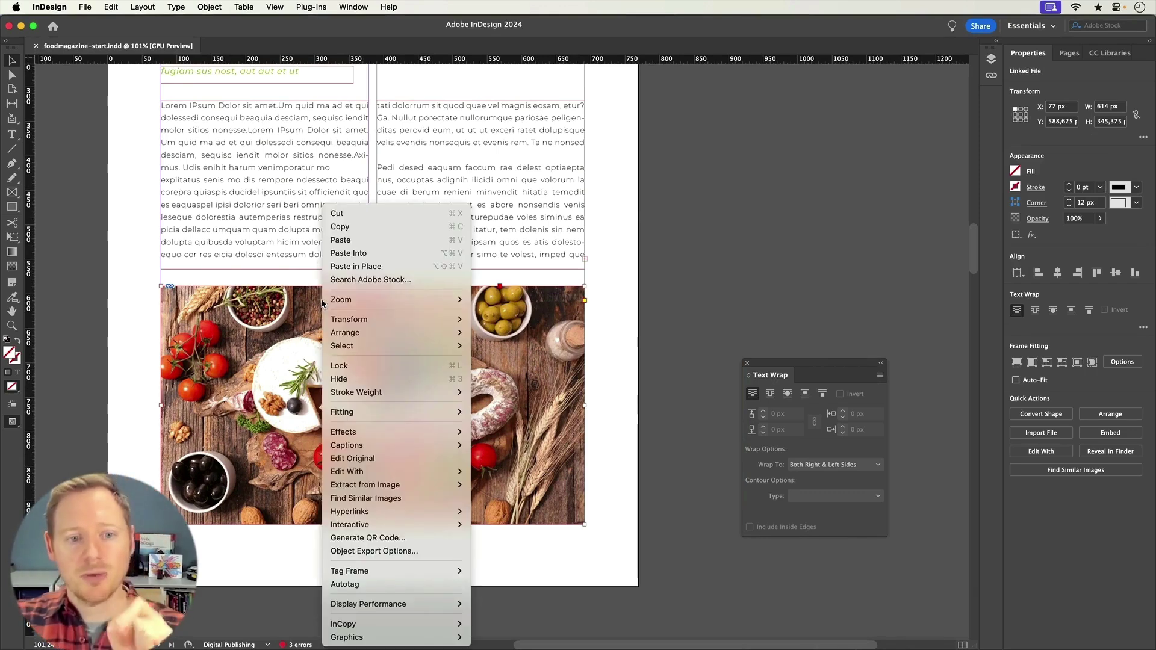
left_click(394, 505)
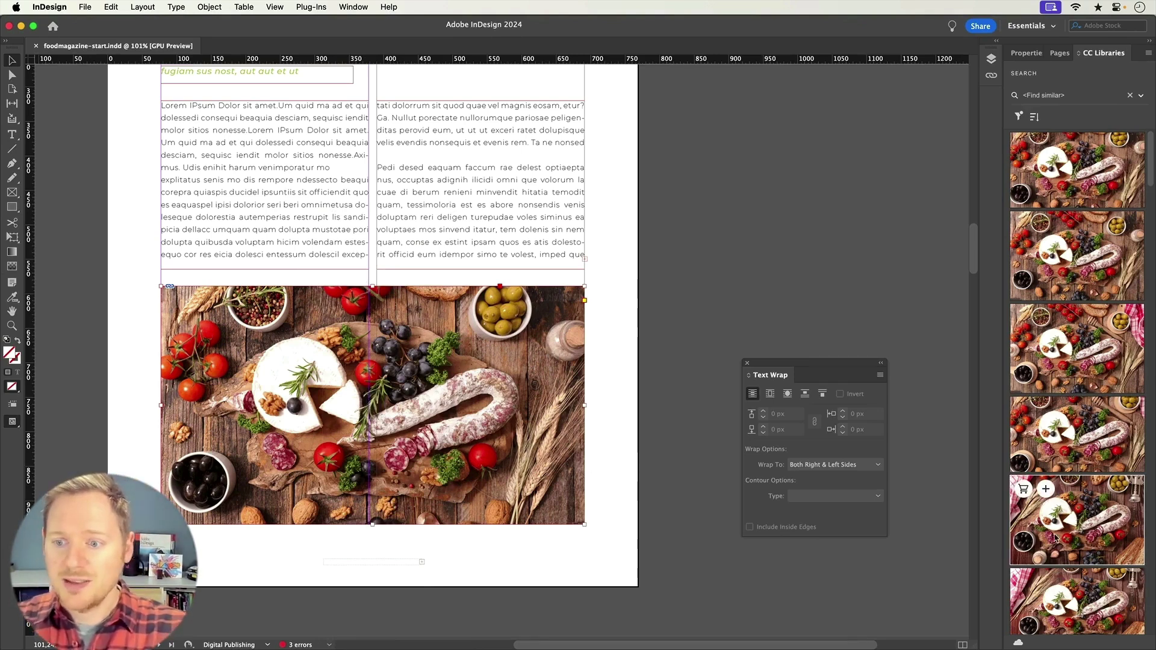
mouse_move(1048, 437)
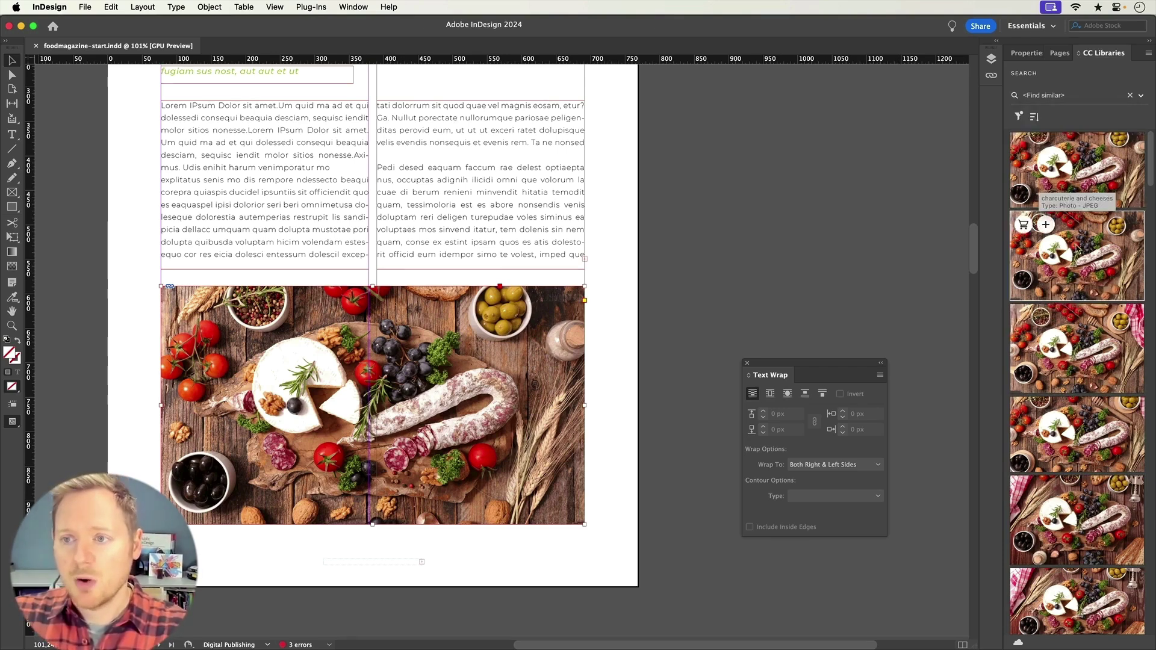
scroll(1088, 371, "down", 3)
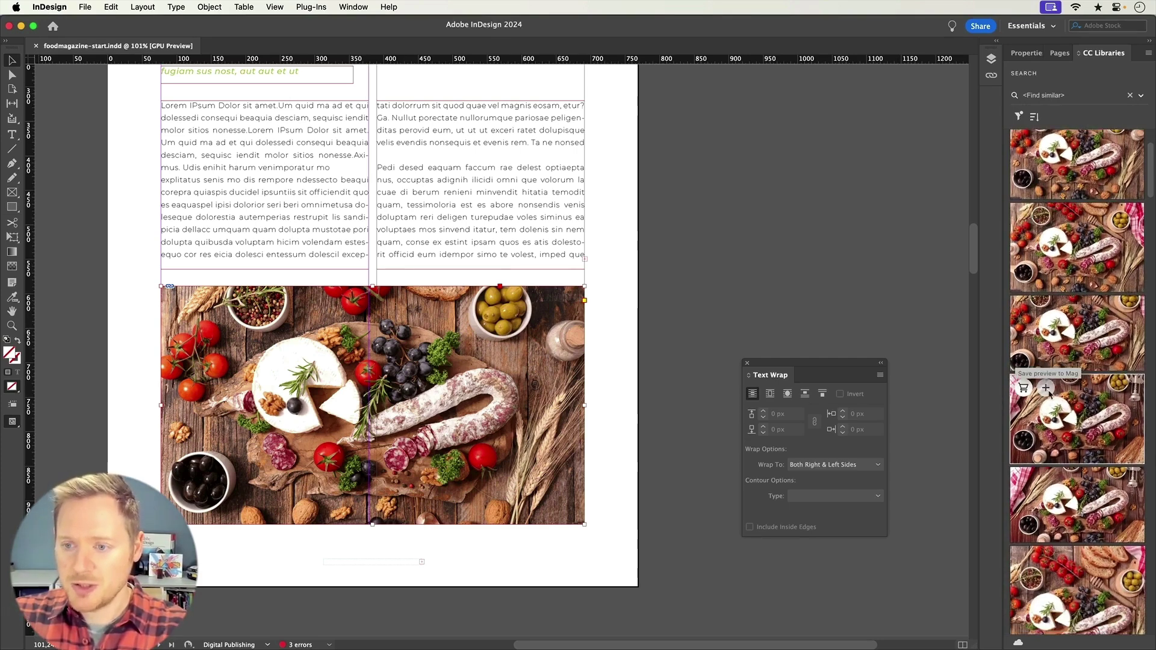
scroll(1059, 382, "down", 5)
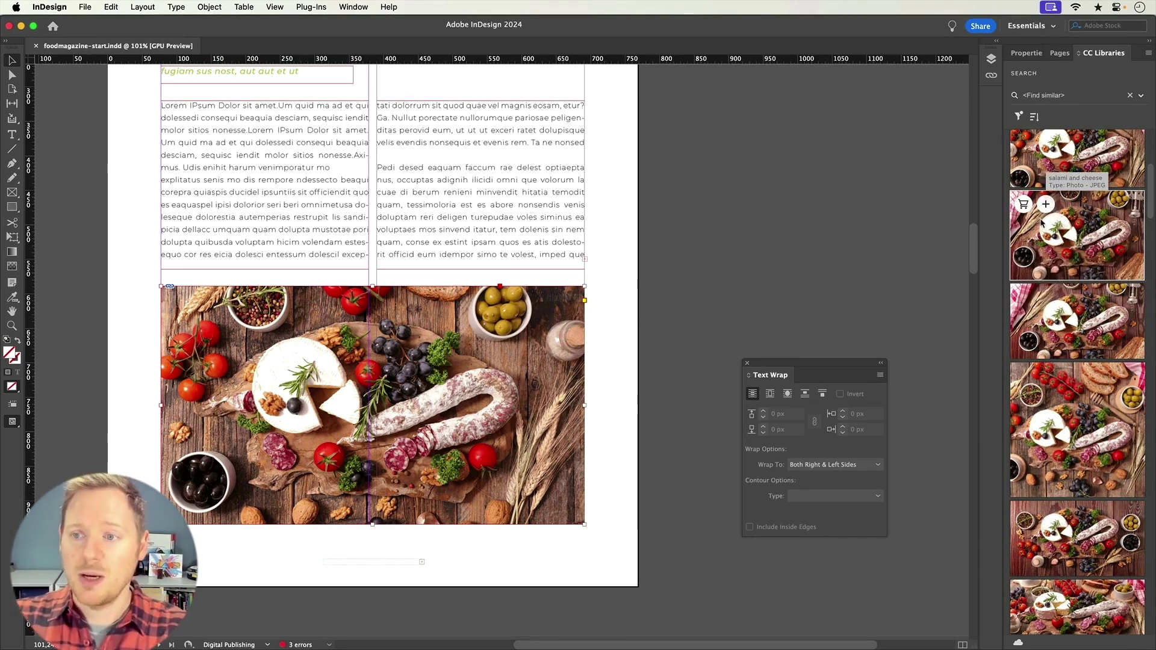
scroll(1067, 385, "down", 3)
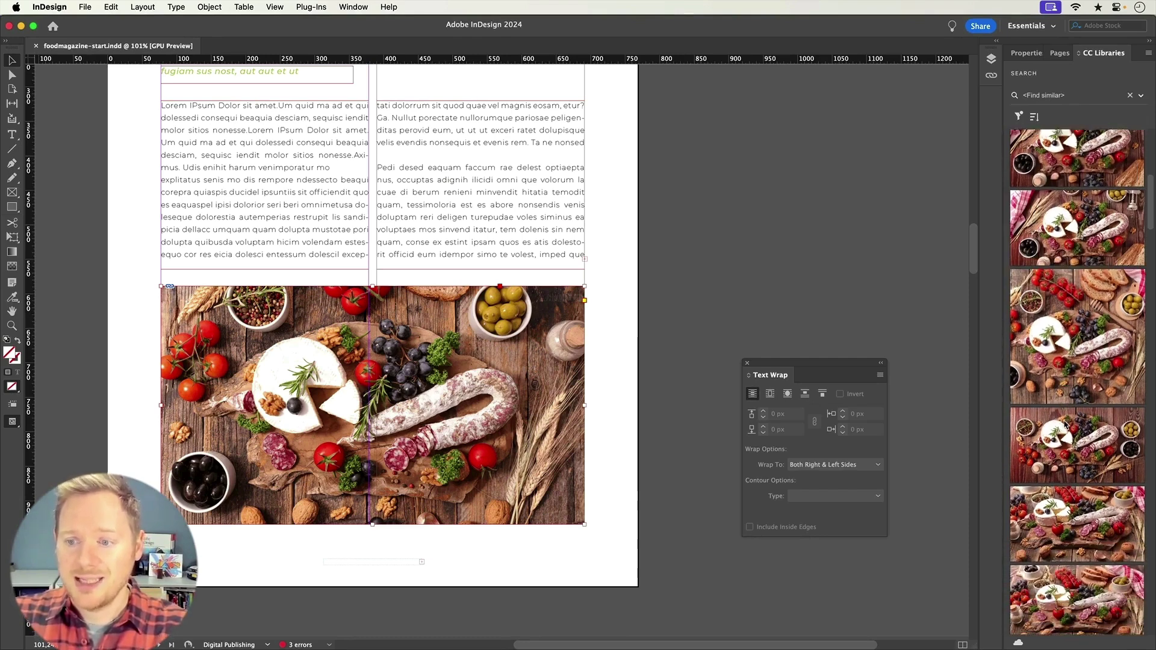
scroll(1064, 425, "down", 5)
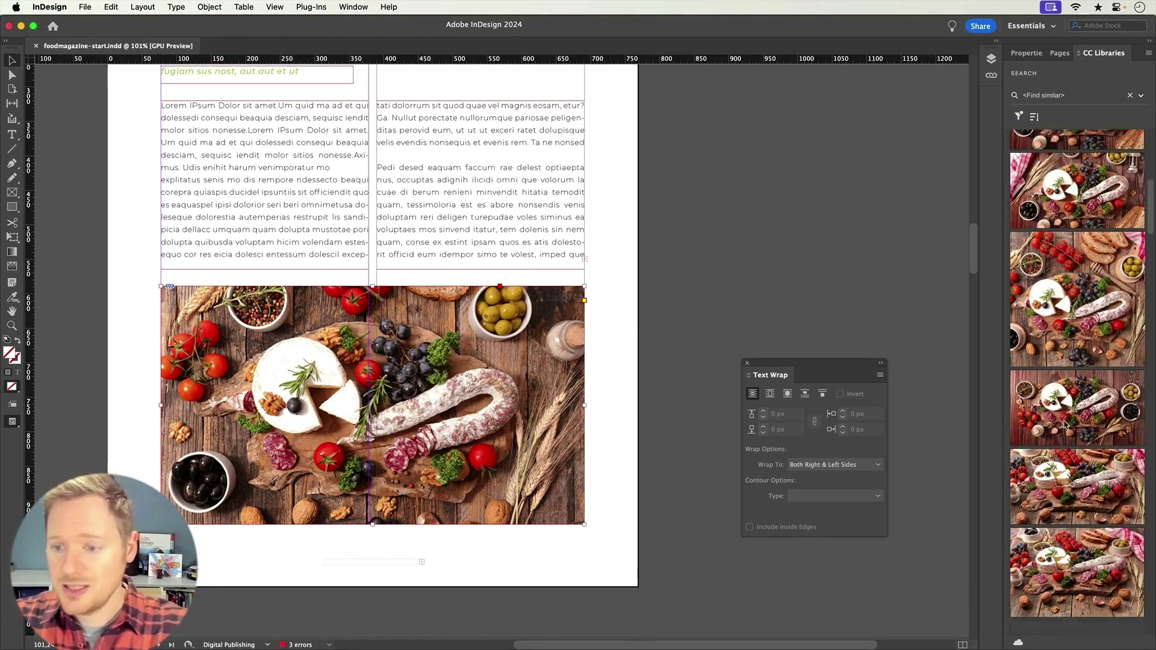
scroll(1065, 424, "down", 3)
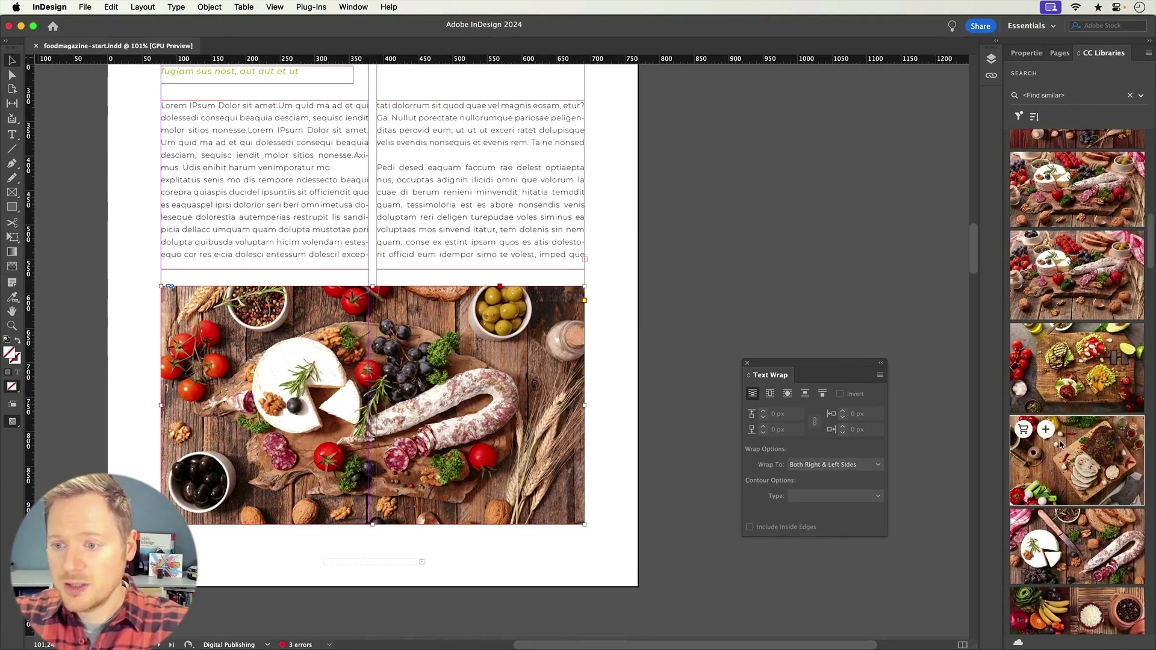
scroll(1064, 434, "down", 2)
scroll(1069, 391, "down", 6)
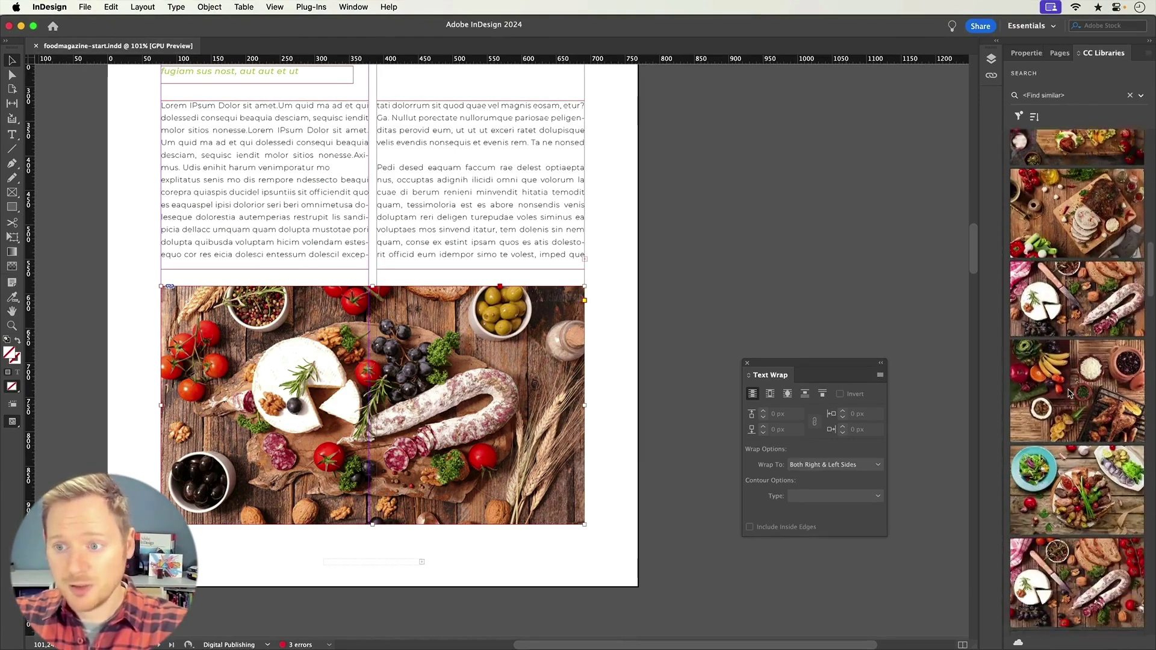
scroll(1069, 394, "down", 8)
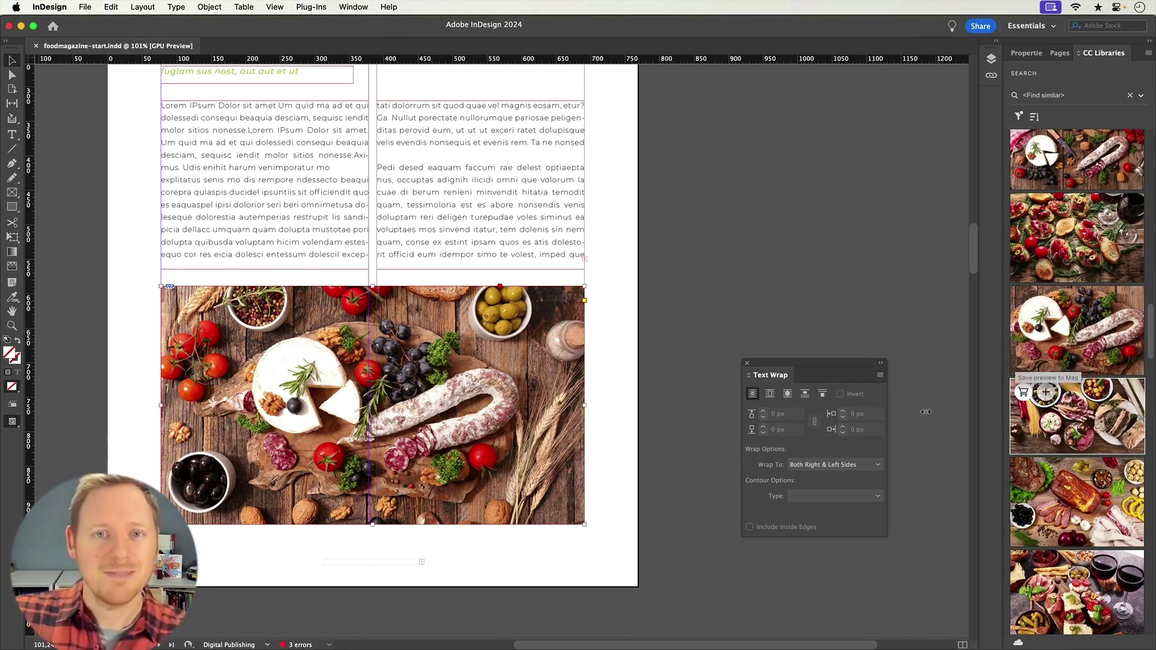
Step: Crop the charcuterie frame down to the bottom-left olive bowl and find similar stock images
left_click(728, 314)
left_click(488, 307)
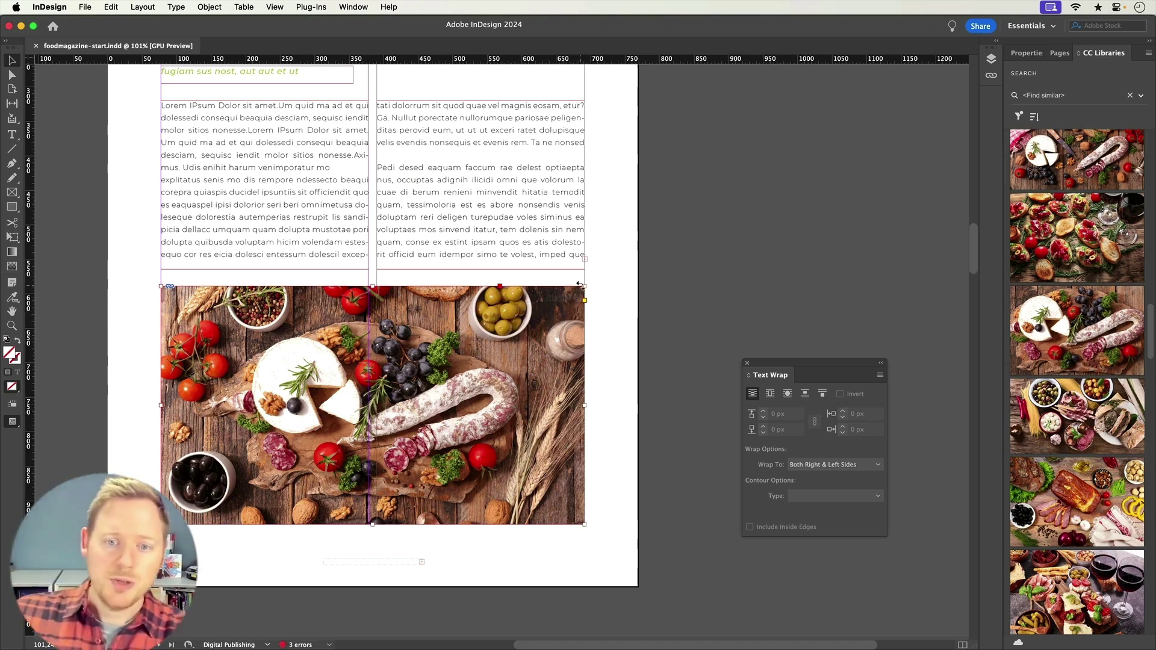
left_click_drag(584, 285, 250, 438)
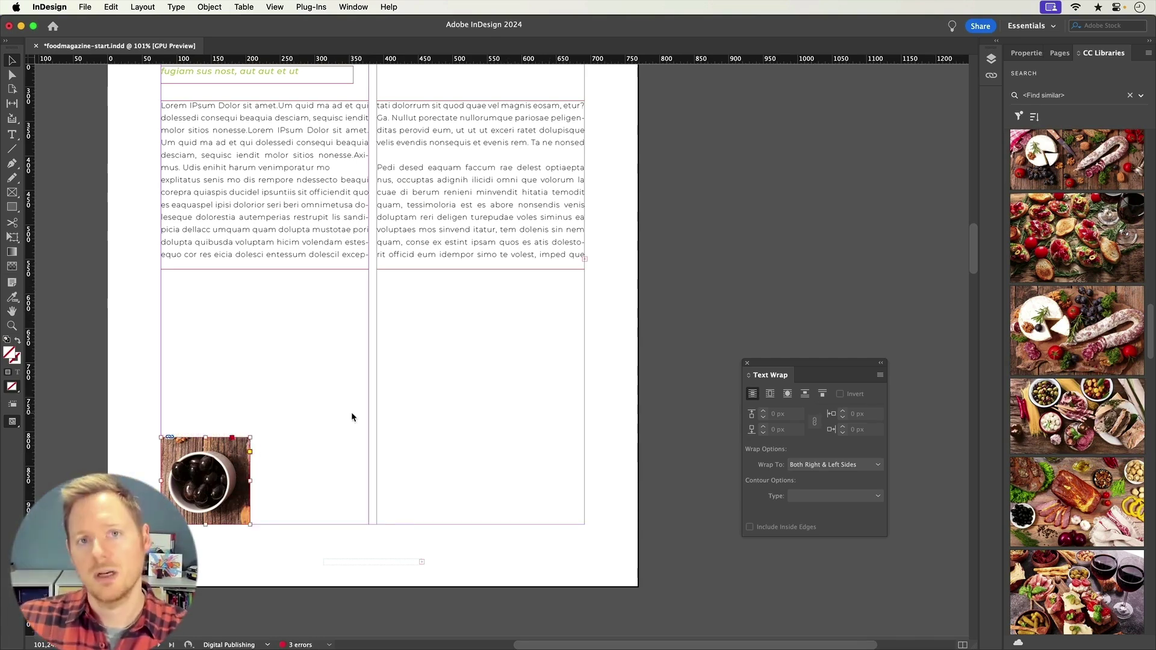
right_click(234, 456)
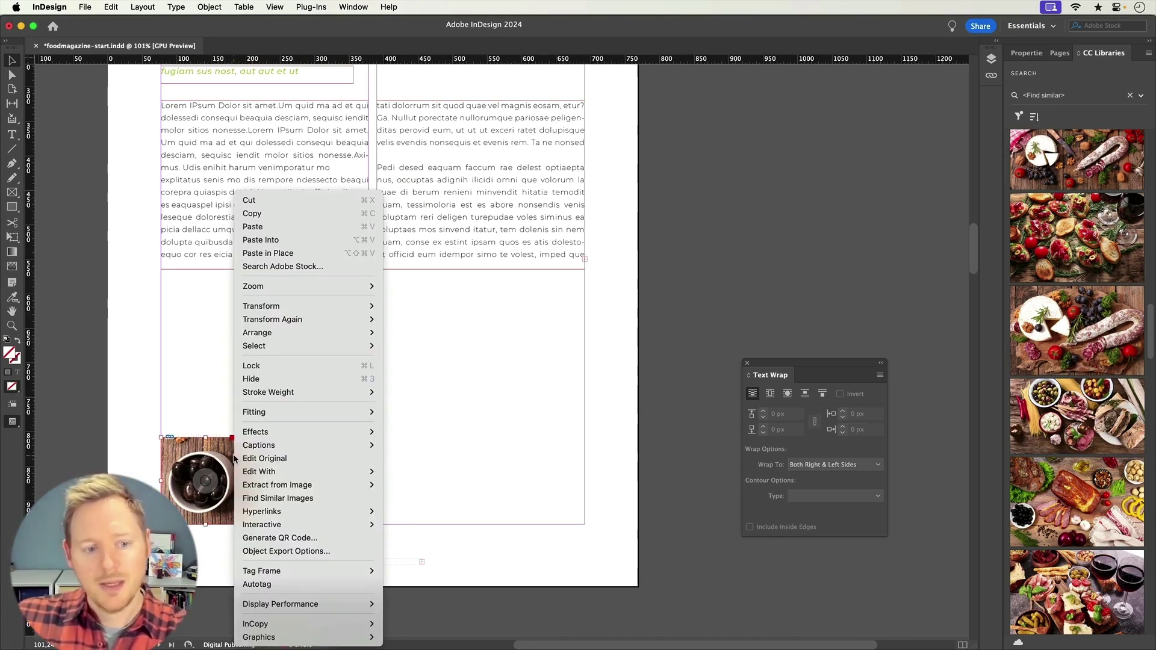
left_click(292, 500)
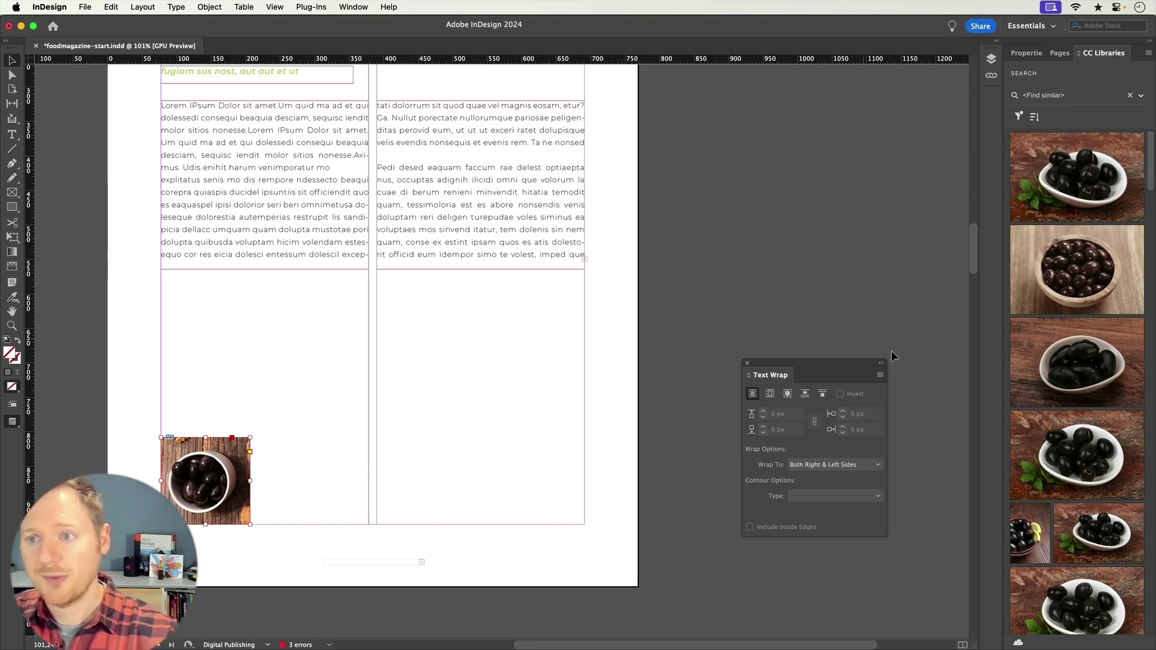
Step: Find the chocolate covered almonds preview among the results and save it to the Mag library
scroll(1055, 335, "down", 2)
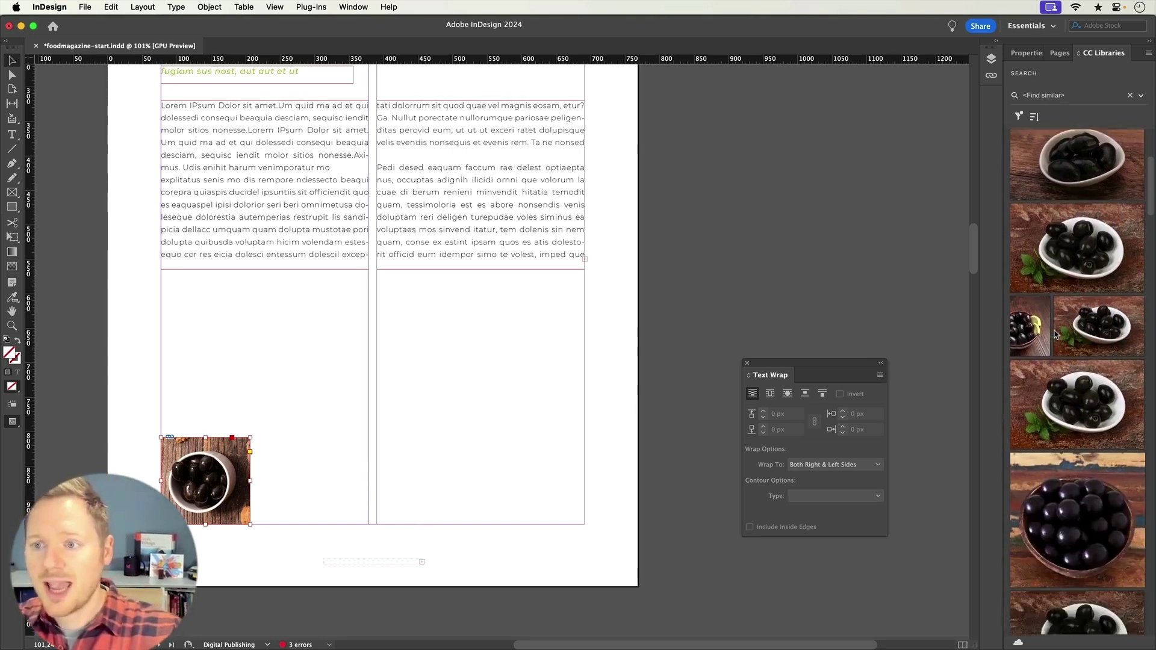
scroll(1054, 334, "down", 10)
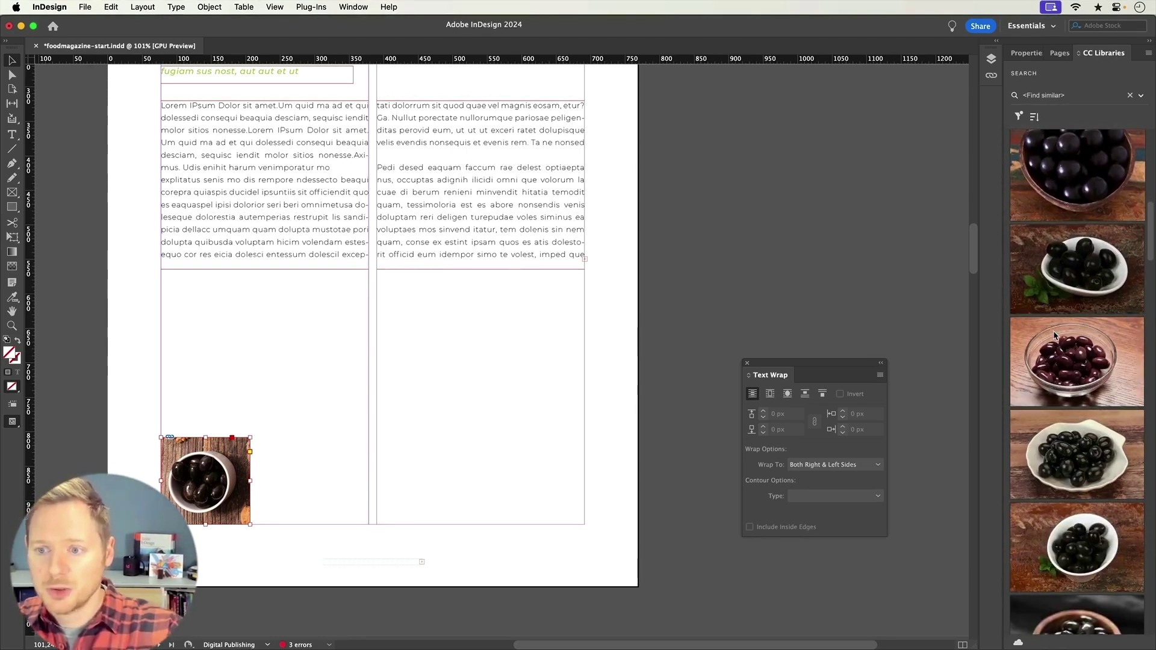
mouse_move(1052, 340)
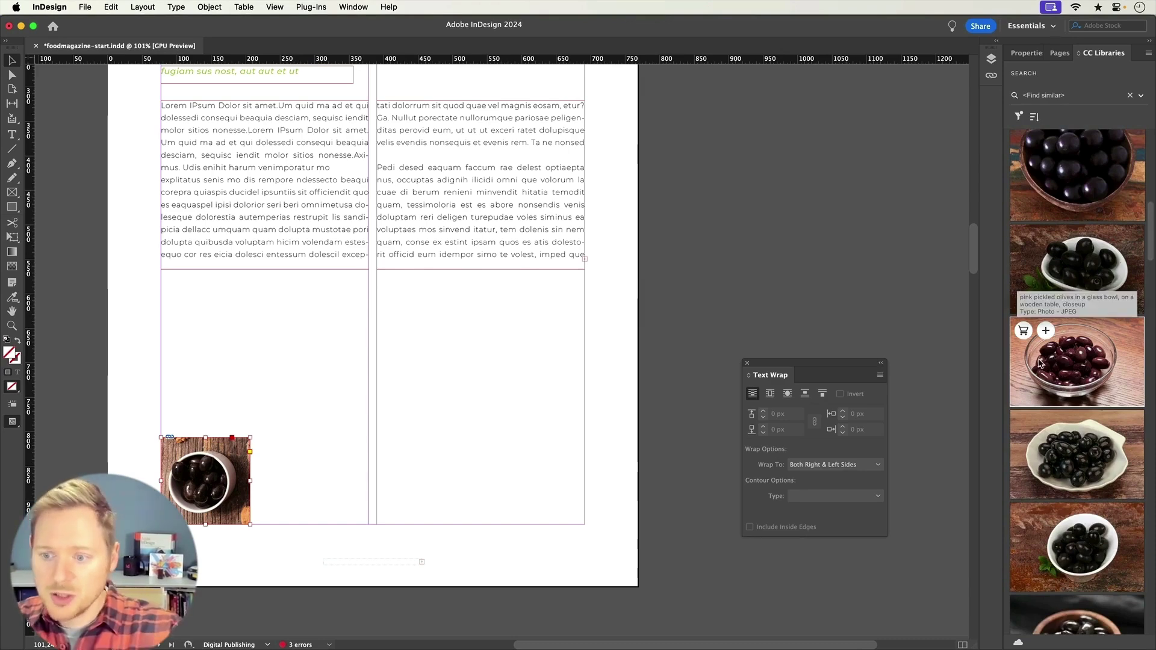
scroll(1039, 363, "down", 4)
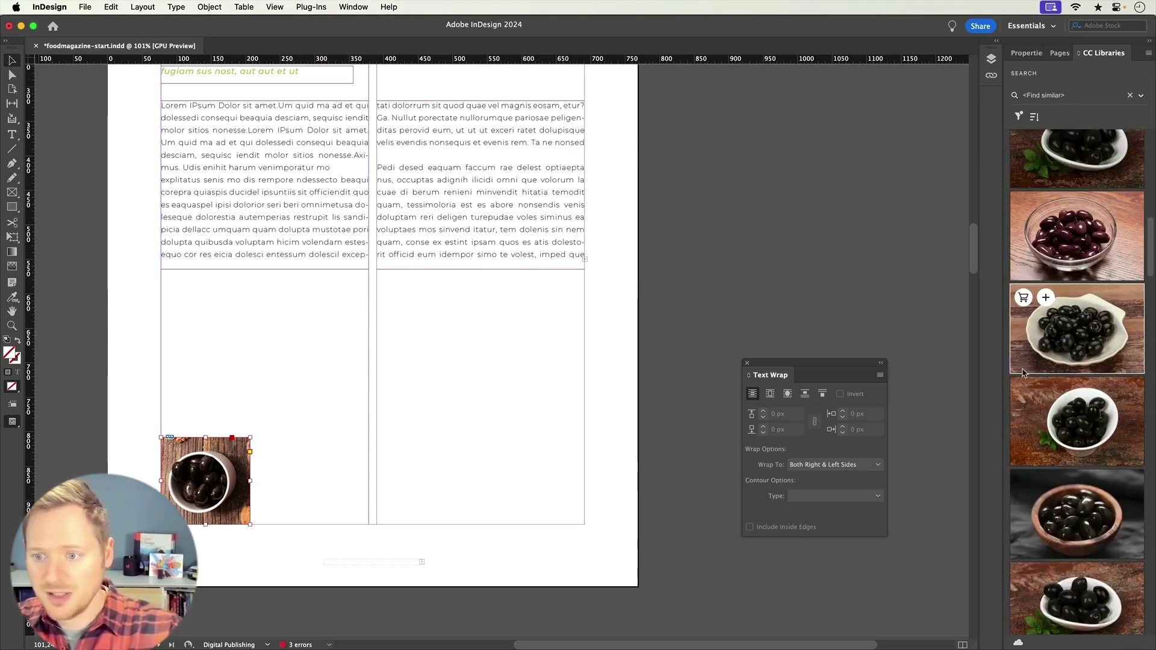
scroll(1029, 373, "down", 5)
scroll(1028, 380, "up", 5)
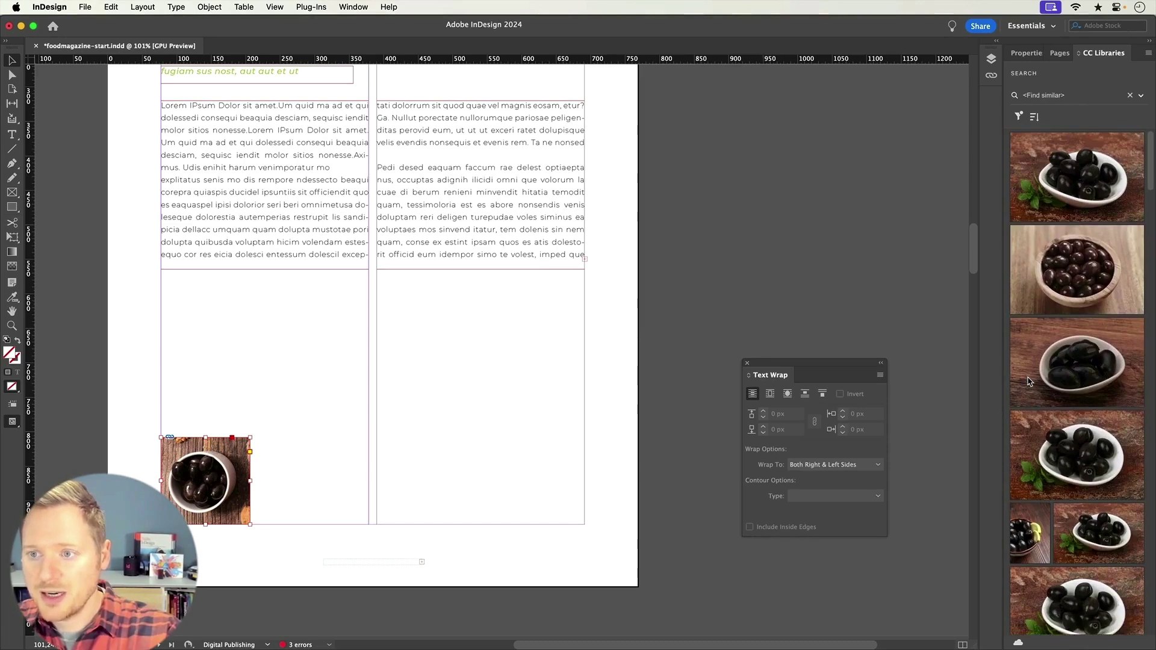
mouse_move(1055, 262)
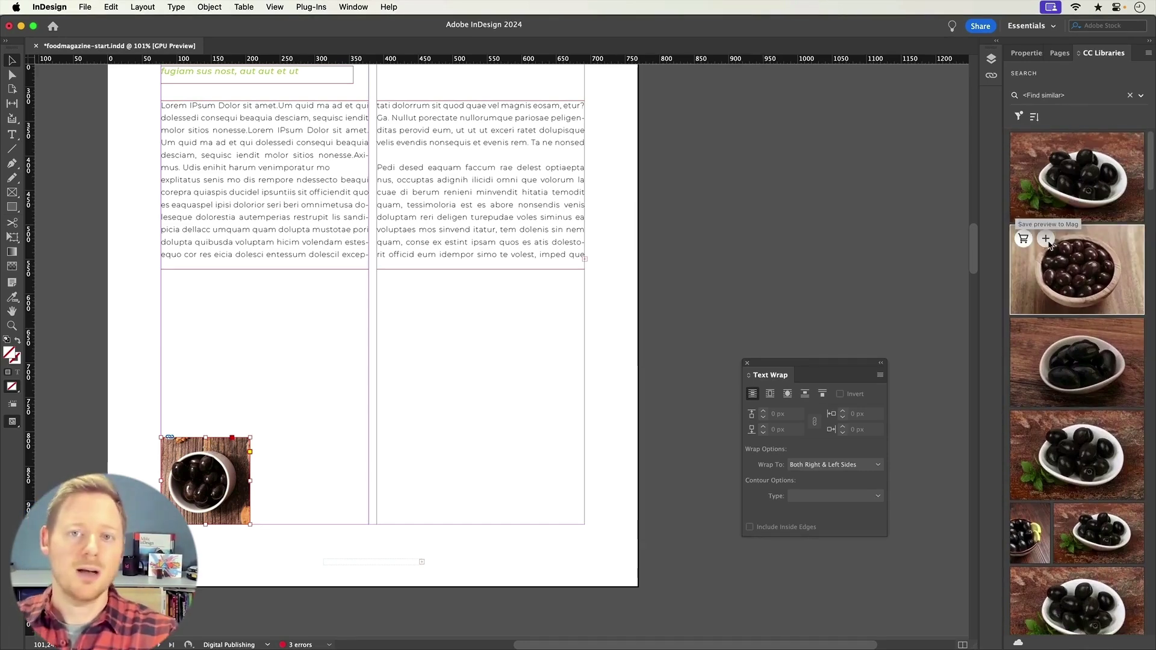
left_click(1047, 240)
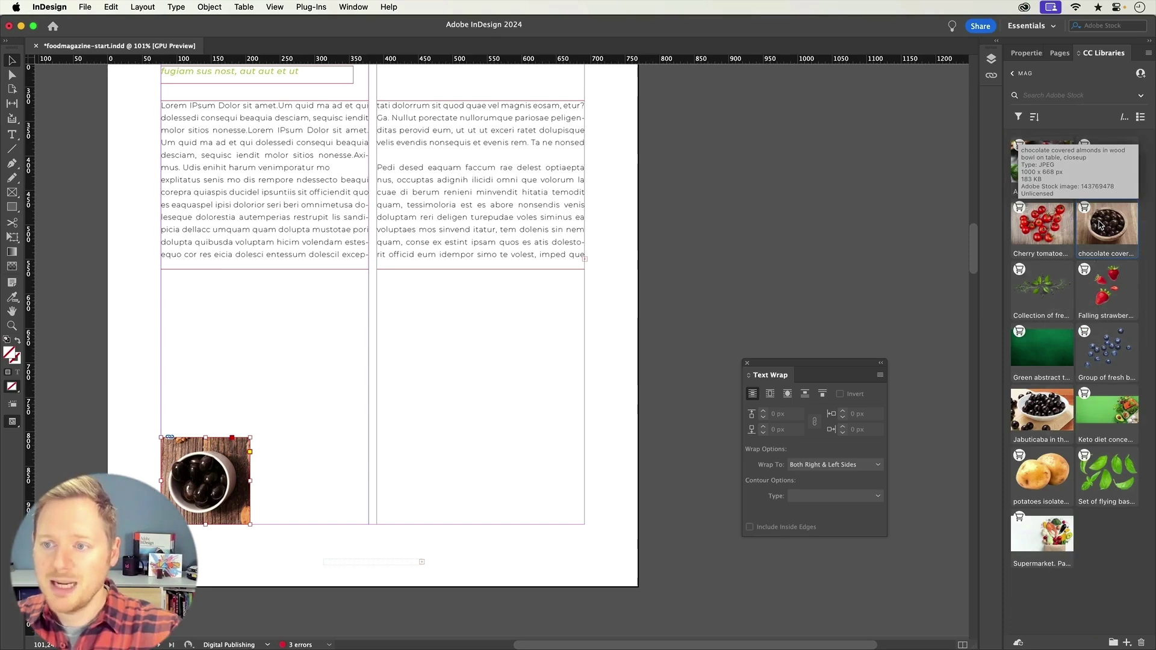
Step: Place the chocolate almonds image, linked, into the small frame on page 3
right_click(1102, 225)
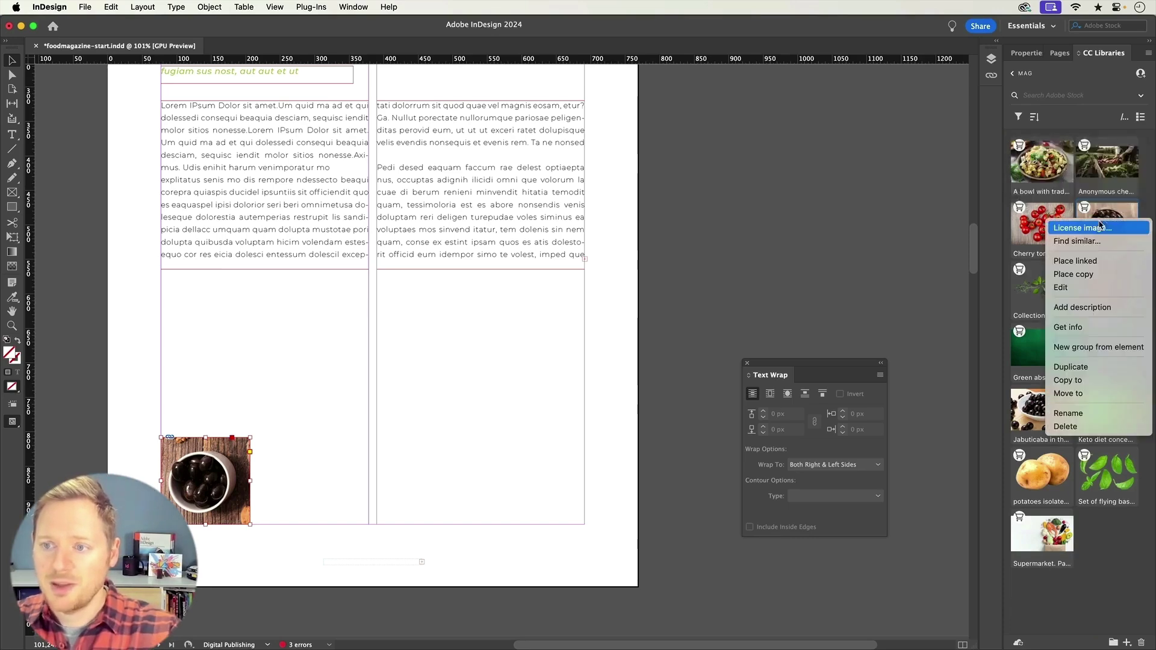
left_click(1080, 266)
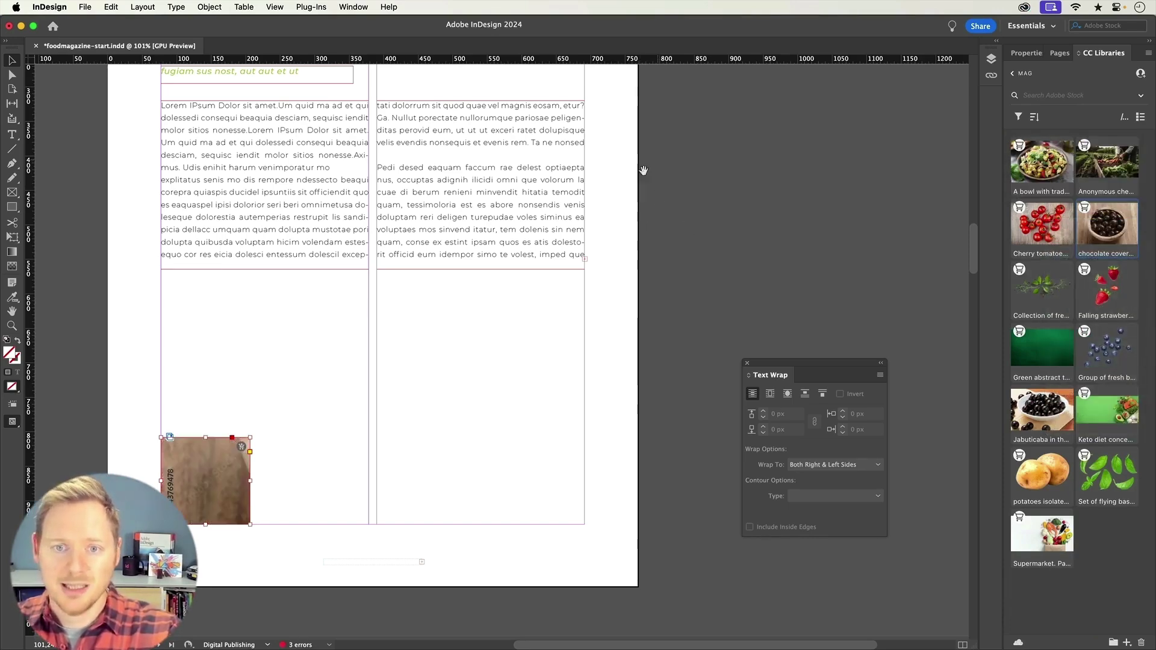
scroll(491, 313, "up", 10)
scroll(491, 313, "right", 5)
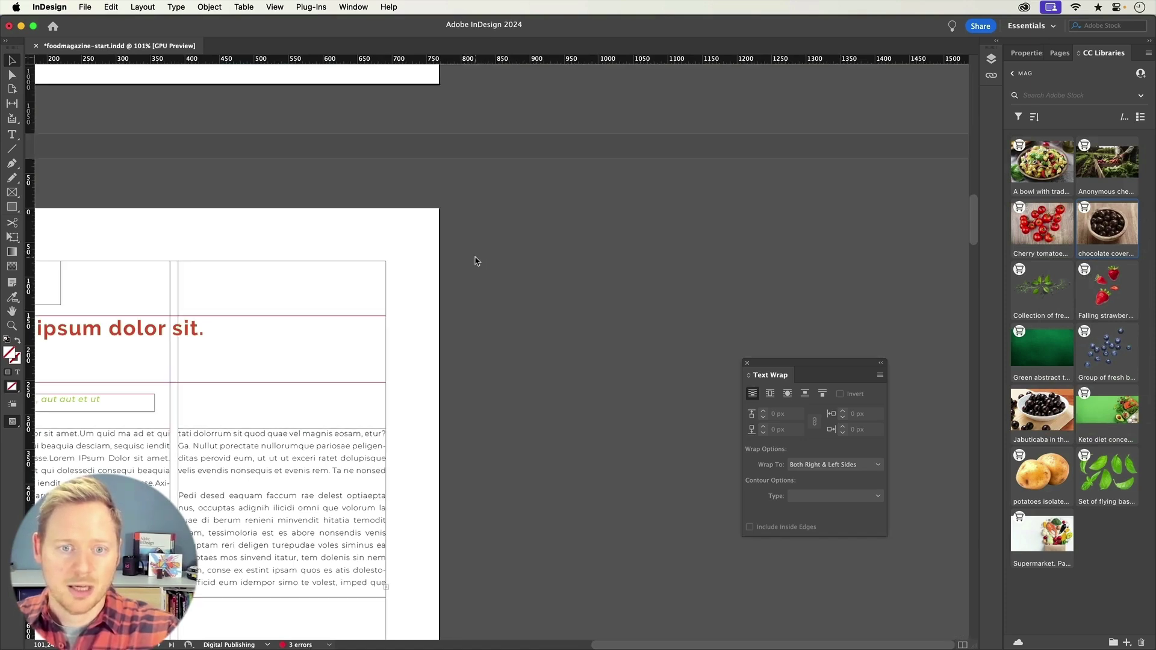
scroll(568, 444, "down", 5)
scroll(493, 313, "up", 3)
Step: Place a second linked copy of the chocolate almonds image large beside the page
key("super+alt+shift+c")
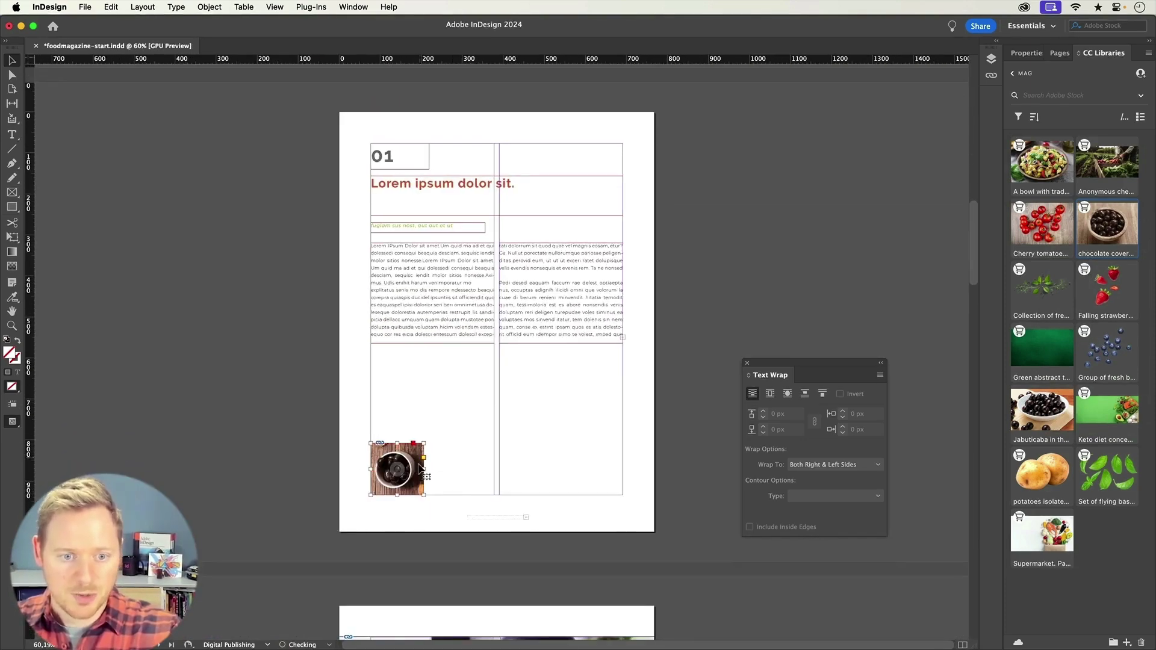
left_click(694, 335)
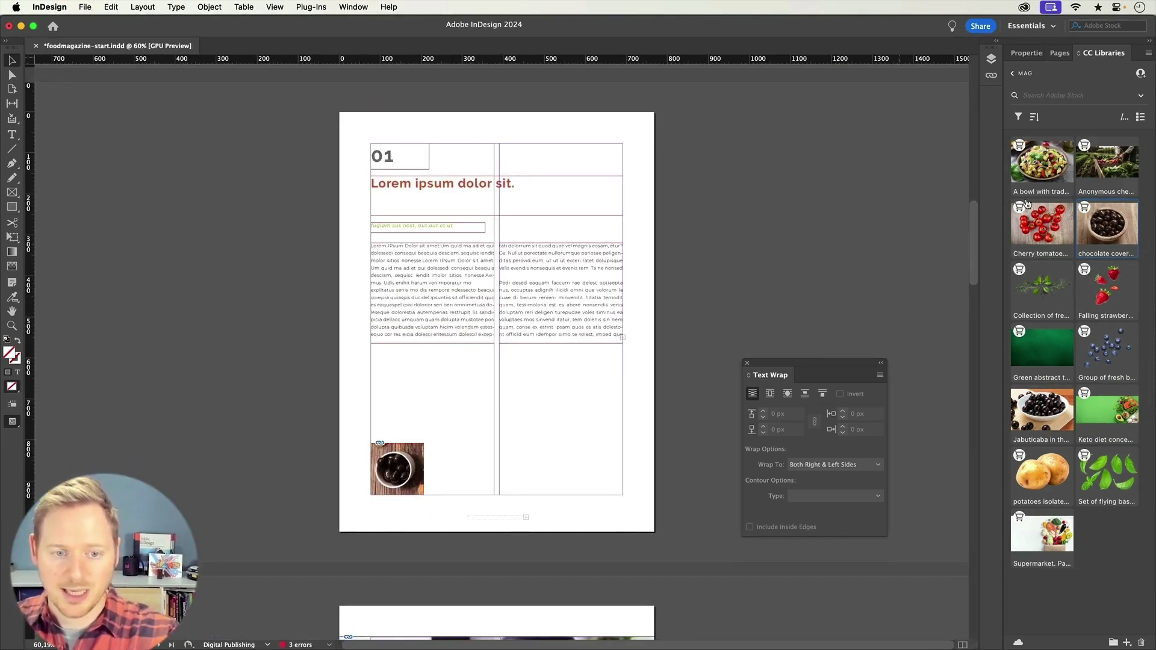
right_click(1099, 225)
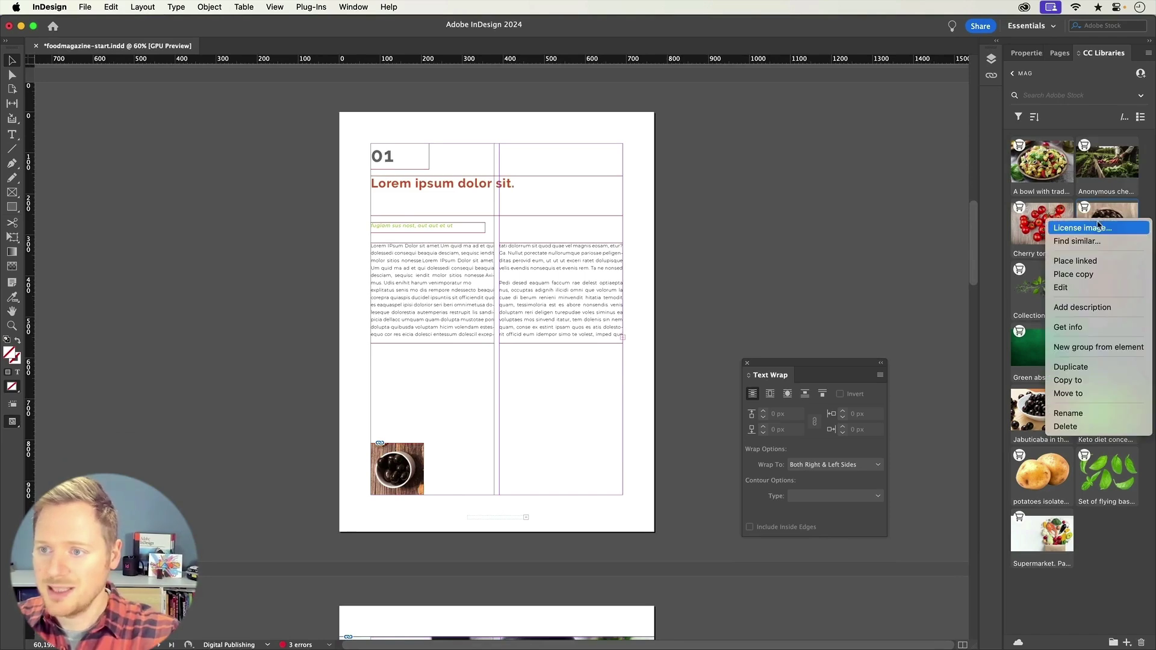
left_click(1075, 261)
left_click_drag(646, 127, 839, 259)
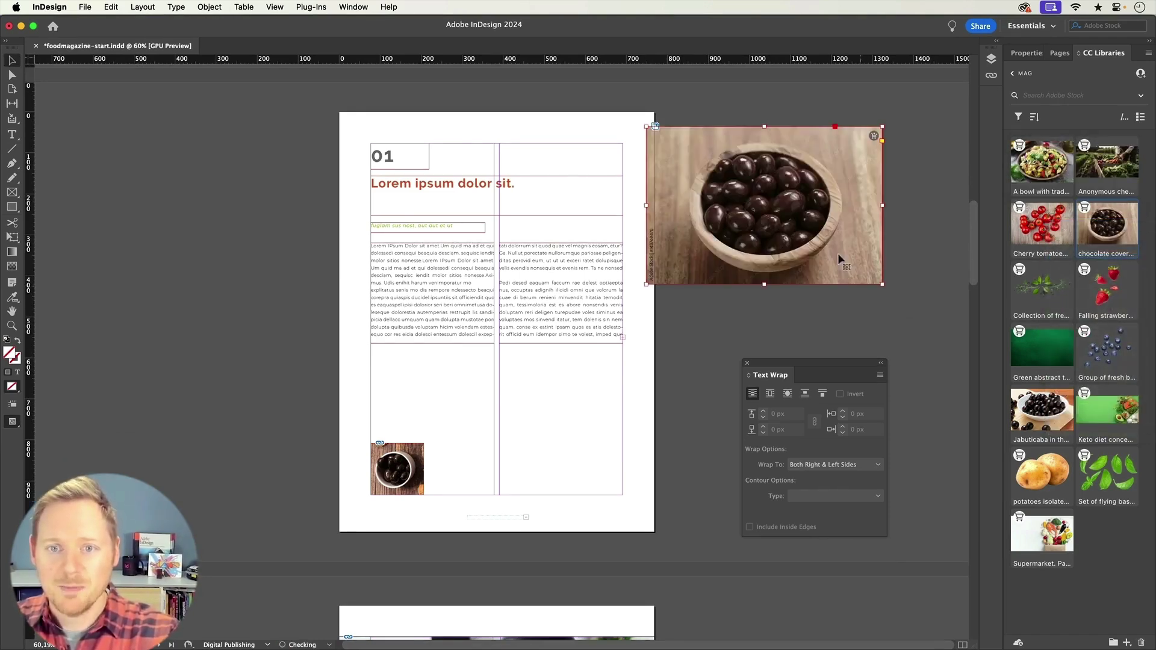
key("super+equal")
key("super+equal")
key("super+equal")
scroll(450, 111, "right", 5)
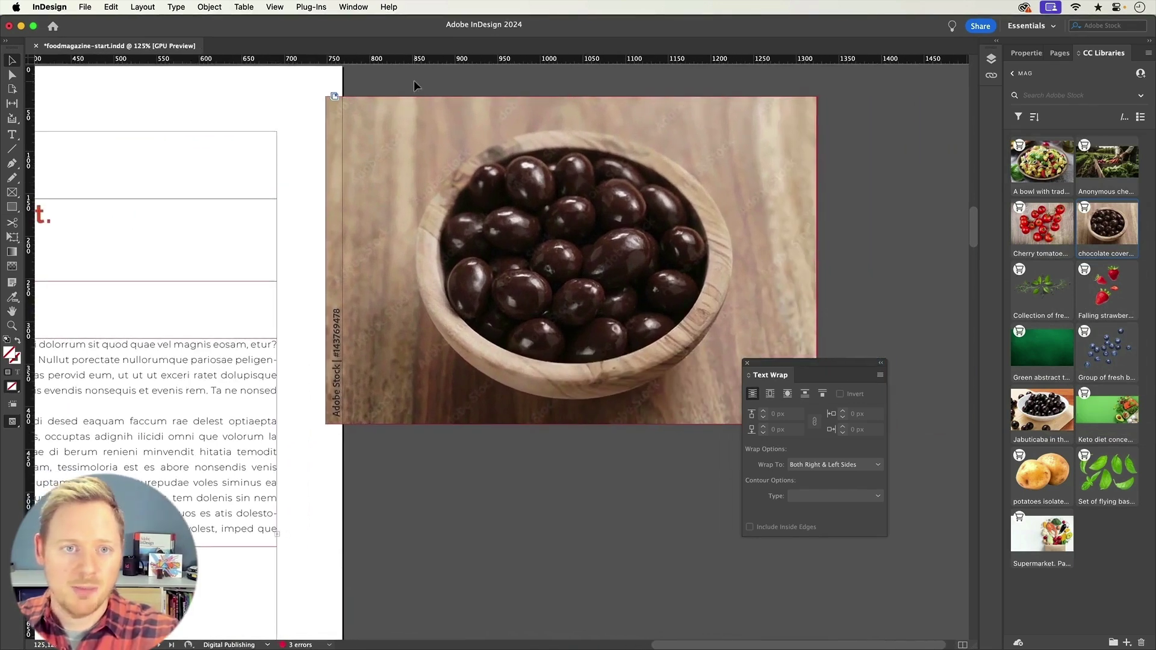
Step: Trace the wooden bowl's rim with the Pen tool as a closed curved path
key("p")
left_click(527, 133)
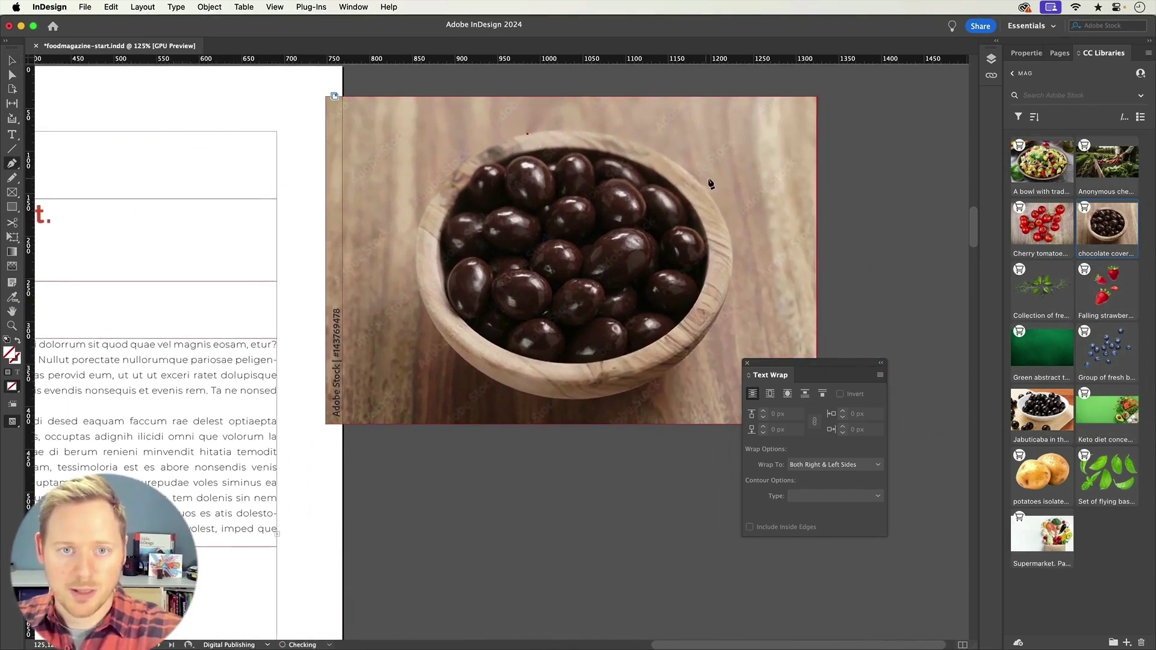
left_click_drag(696, 182, 770, 250)
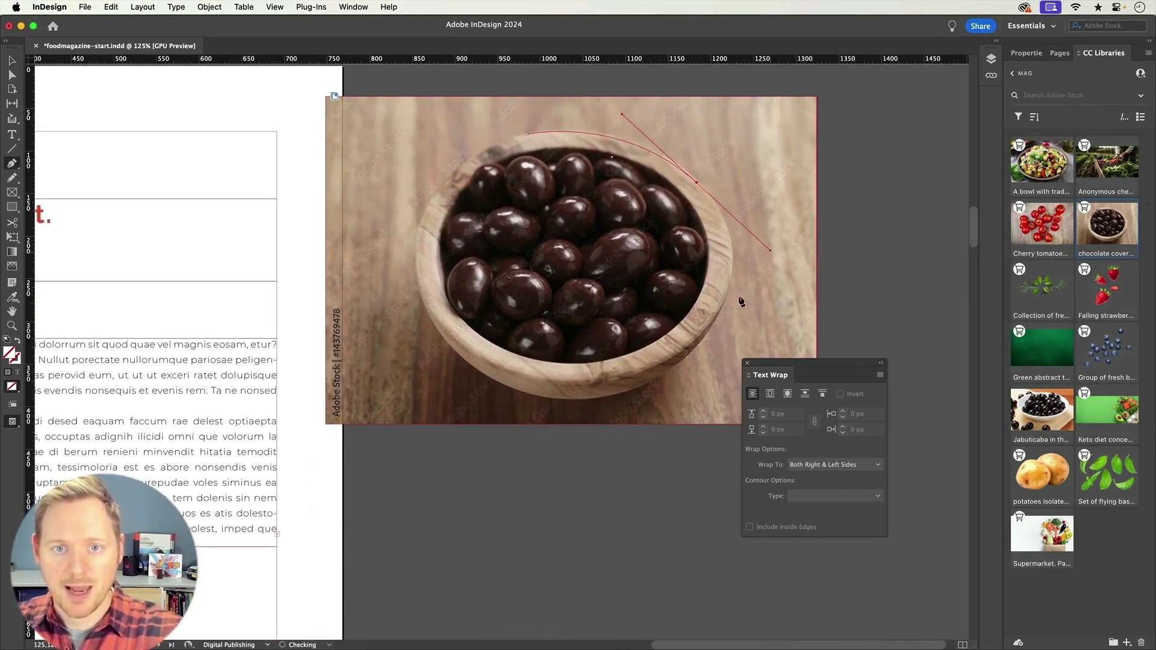
left_click_drag(657, 376, 597, 404)
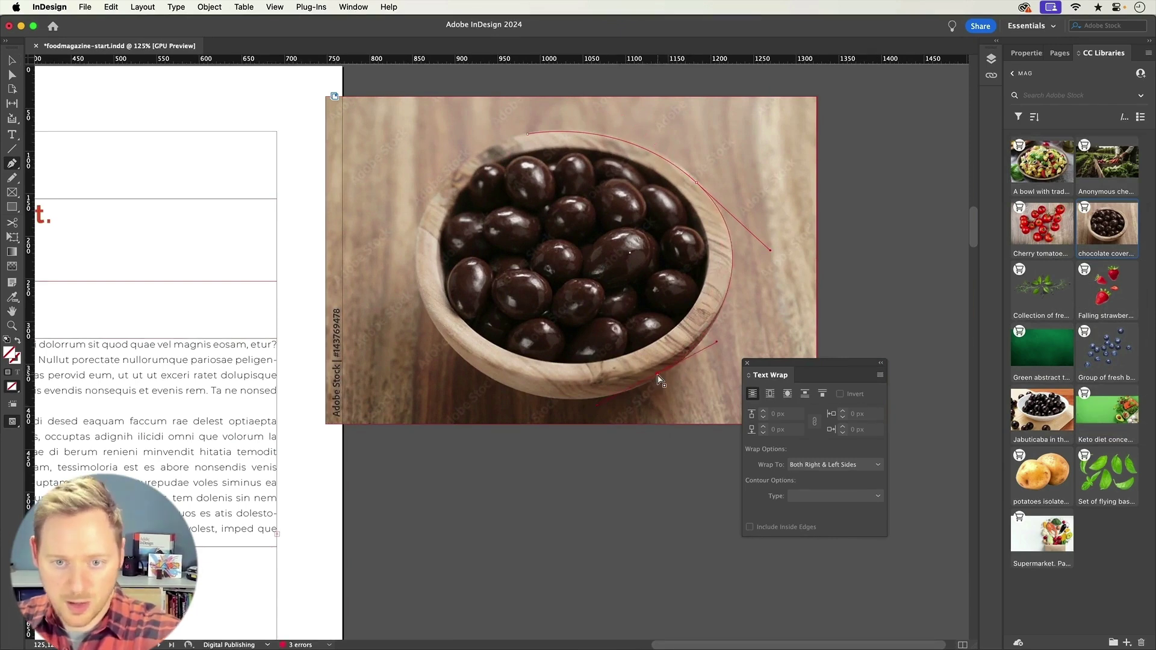
left_click_drag(661, 379, 662, 385)
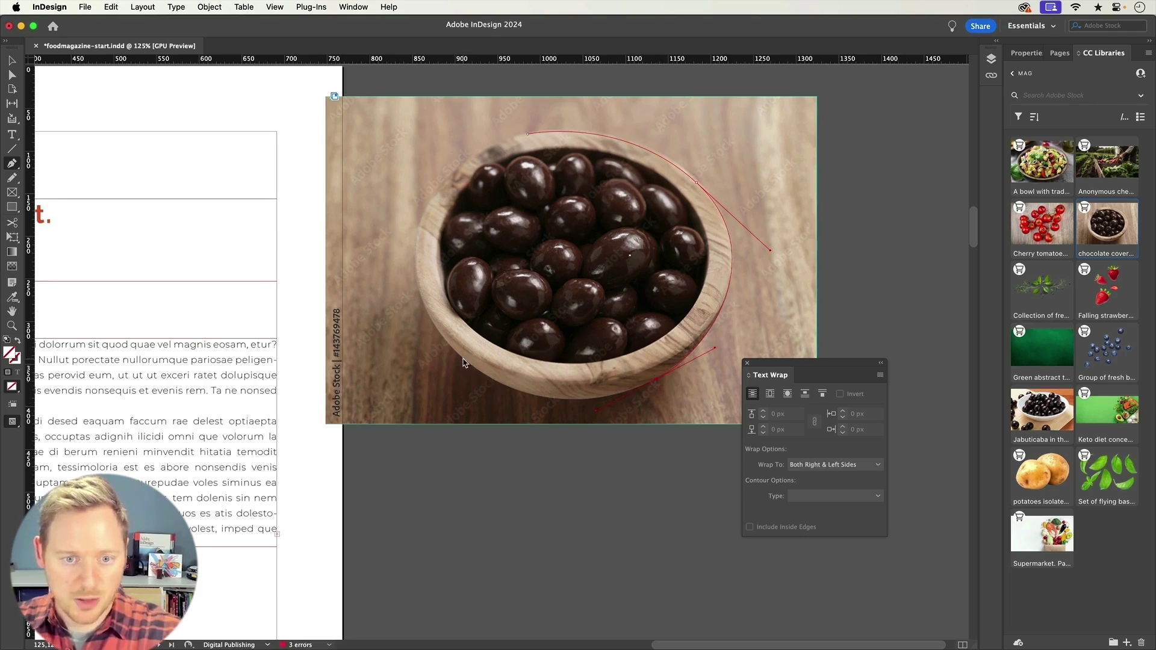
left_click_drag(463, 362, 396, 309)
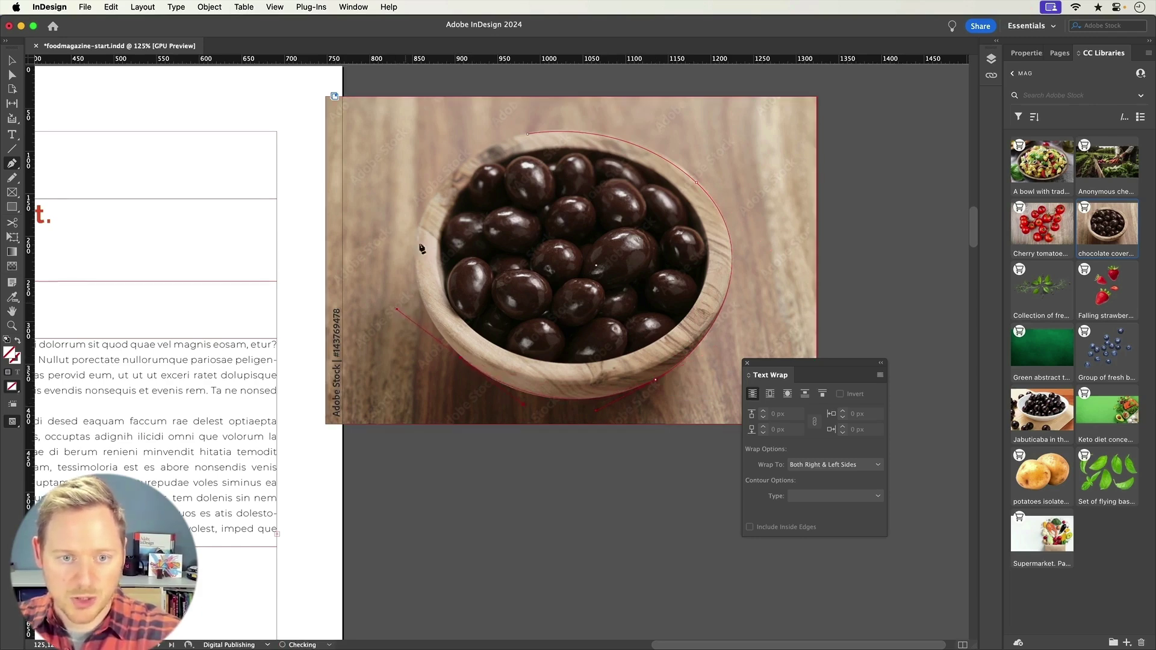
left_click_drag(432, 199, 448, 174)
left_click_drag(527, 135, 466, 154)
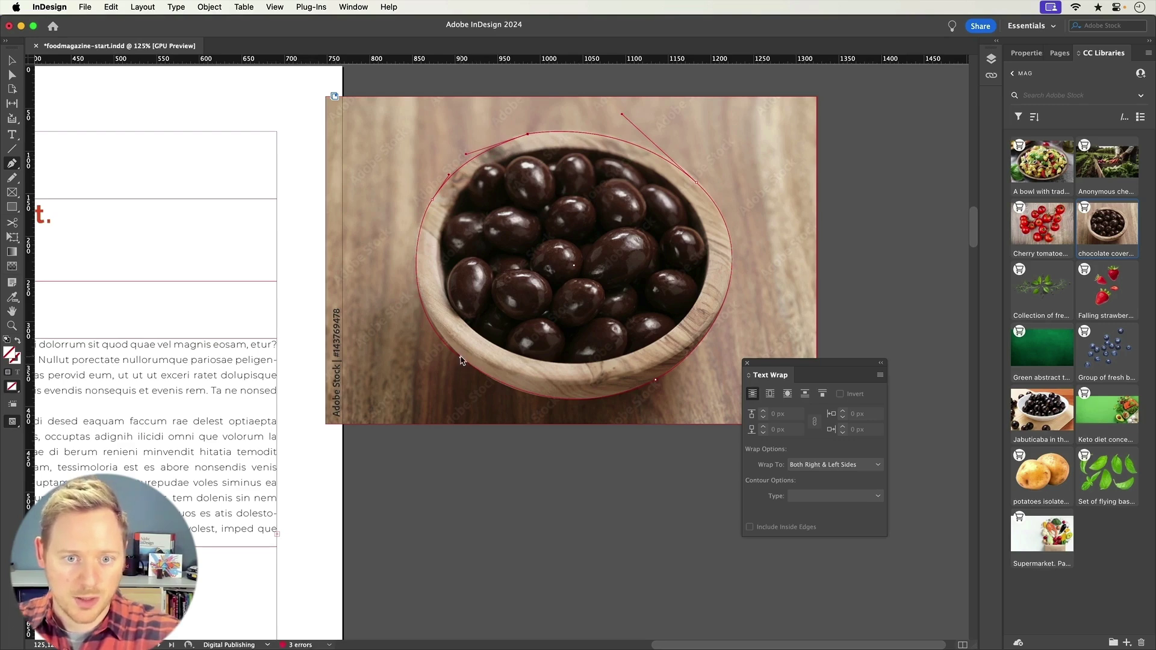
left_click(460, 359)
left_click_drag(465, 359, 464, 360)
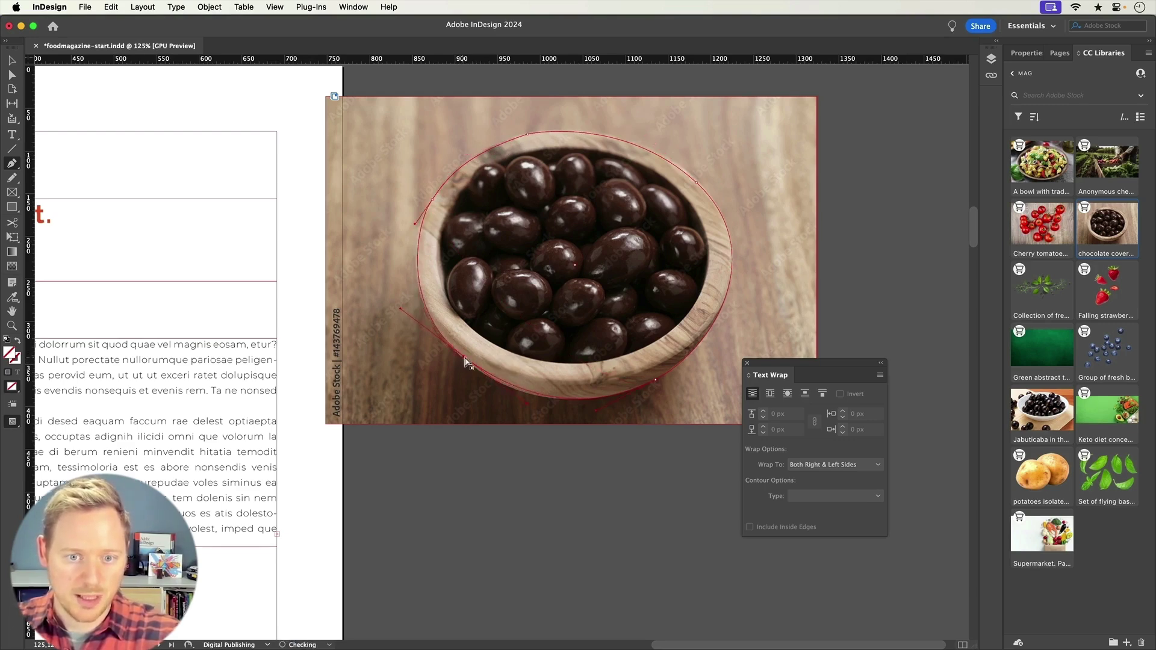
Step: Cut the chocolate almonds photo and Paste Into the bowl-shaped path
key("v")
left_click(178, 98)
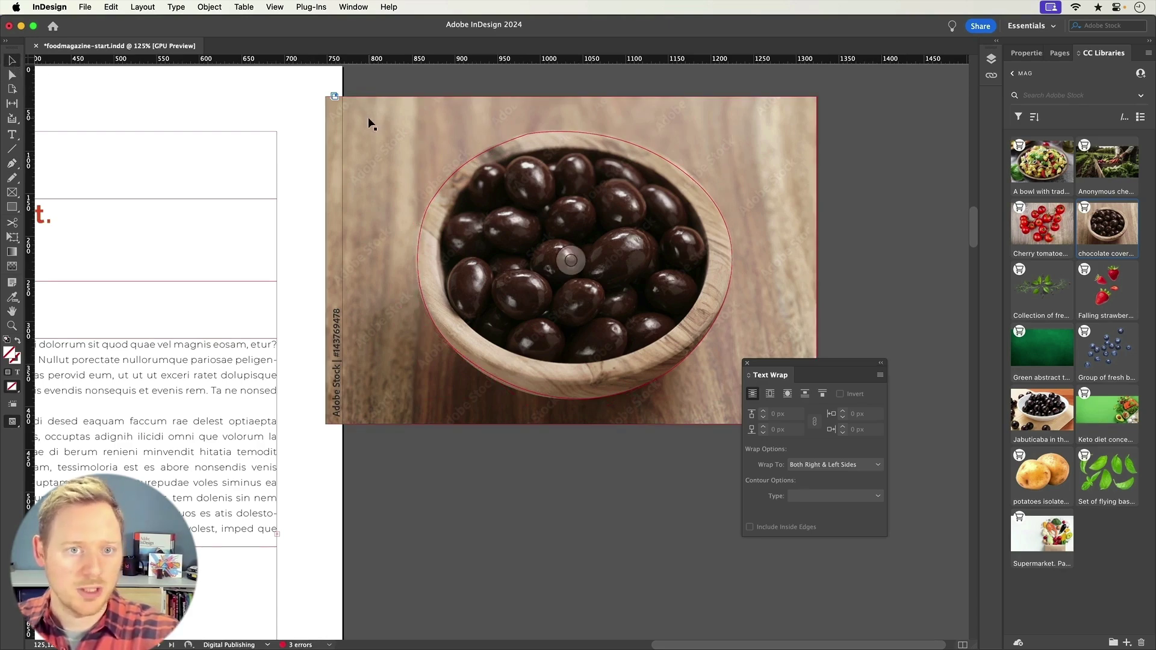
left_click(369, 121)
key("Delete")
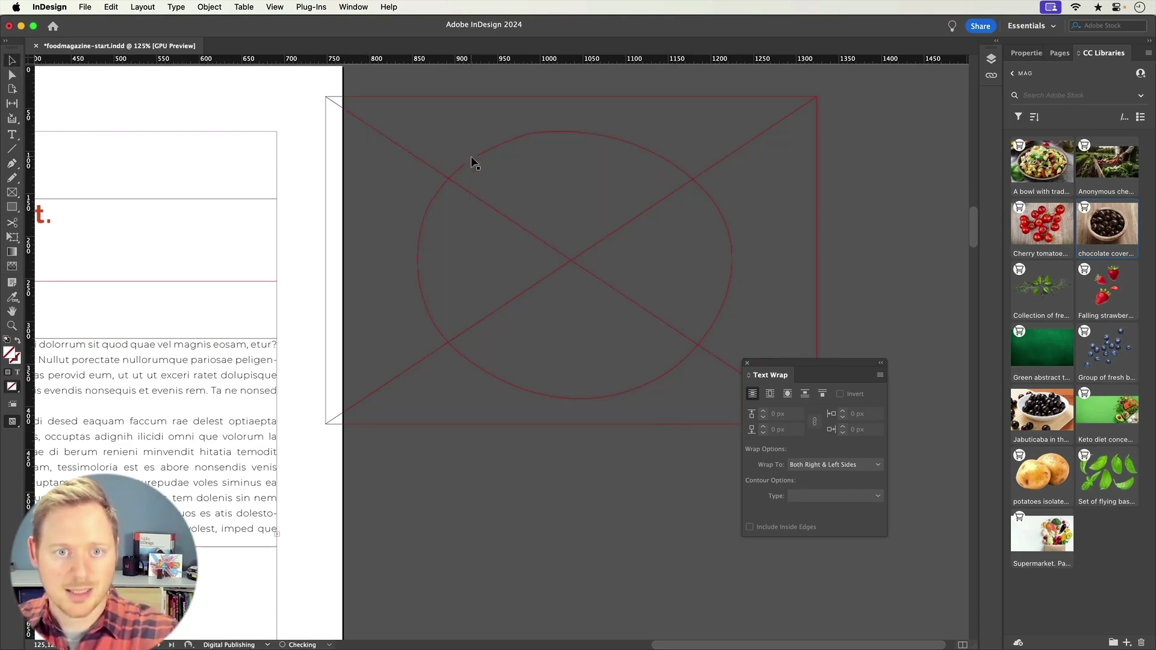
left_click(473, 163)
key("super+alt+v")
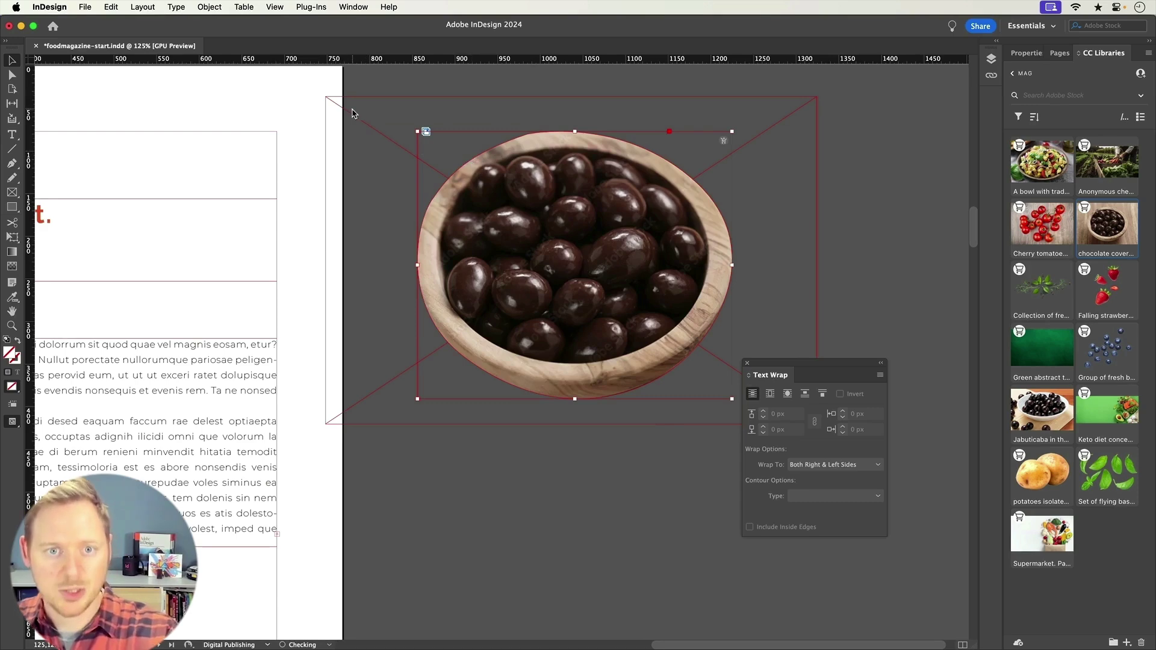
Step: Enlarge the bottom charcuterie frame, then move the bowl cutout onto the text and shrink it
scroll(630, 241, "down", 5)
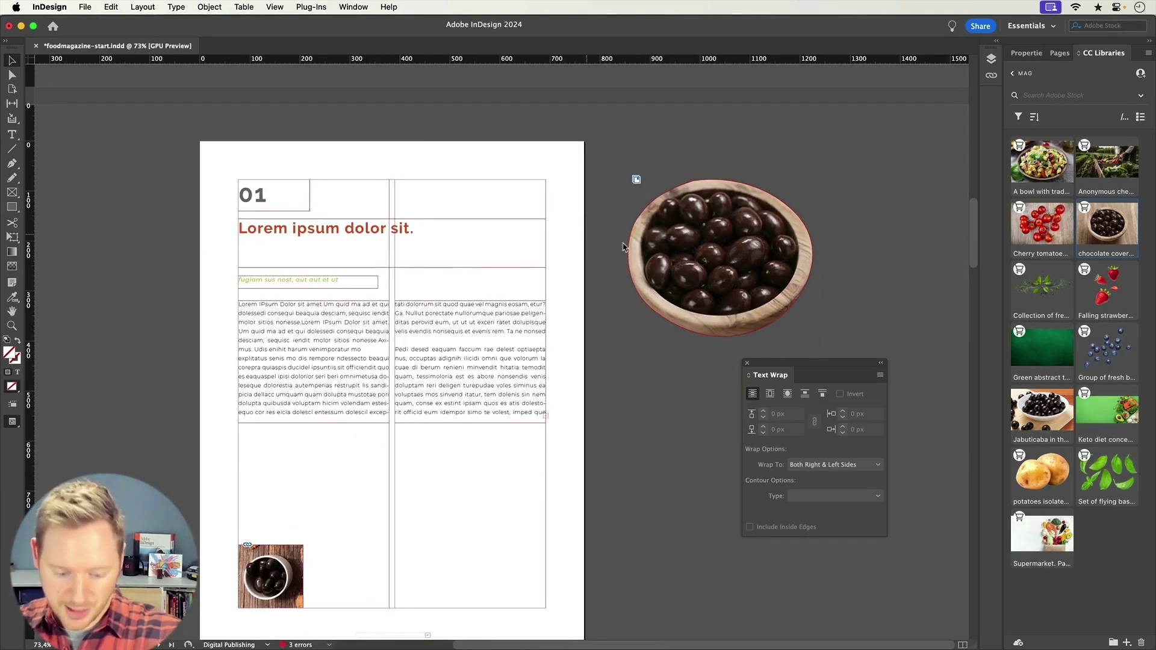
left_click(632, 178)
left_click(301, 557)
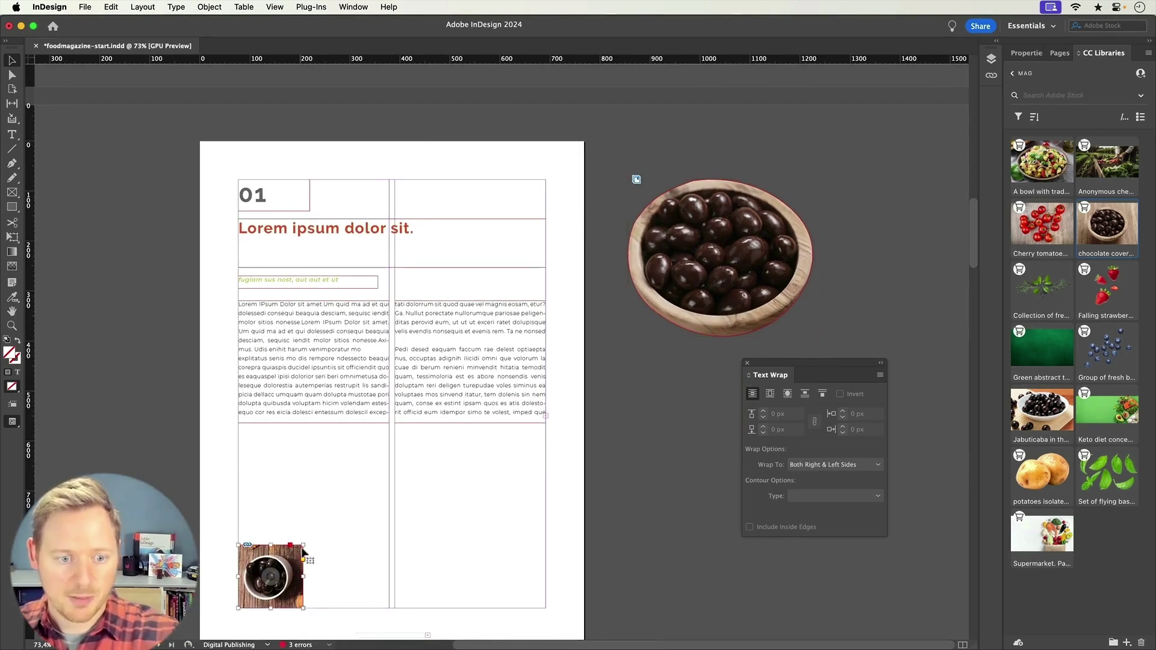
left_click_drag(303, 544, 546, 435)
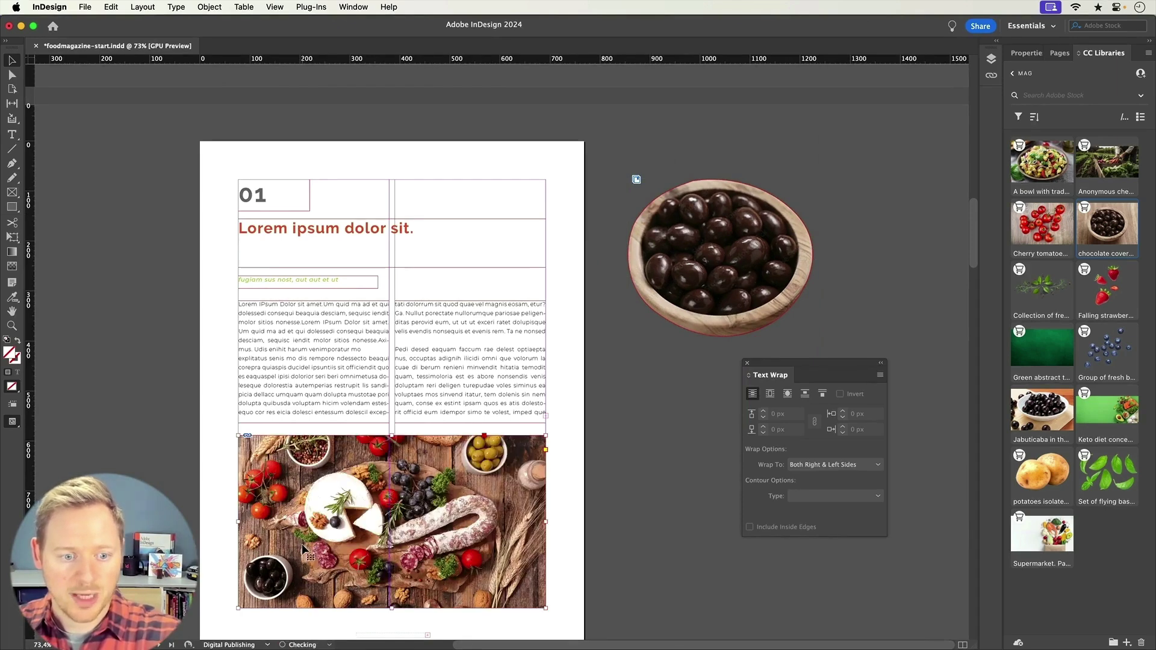
left_click_drag(659, 228, 445, 264)
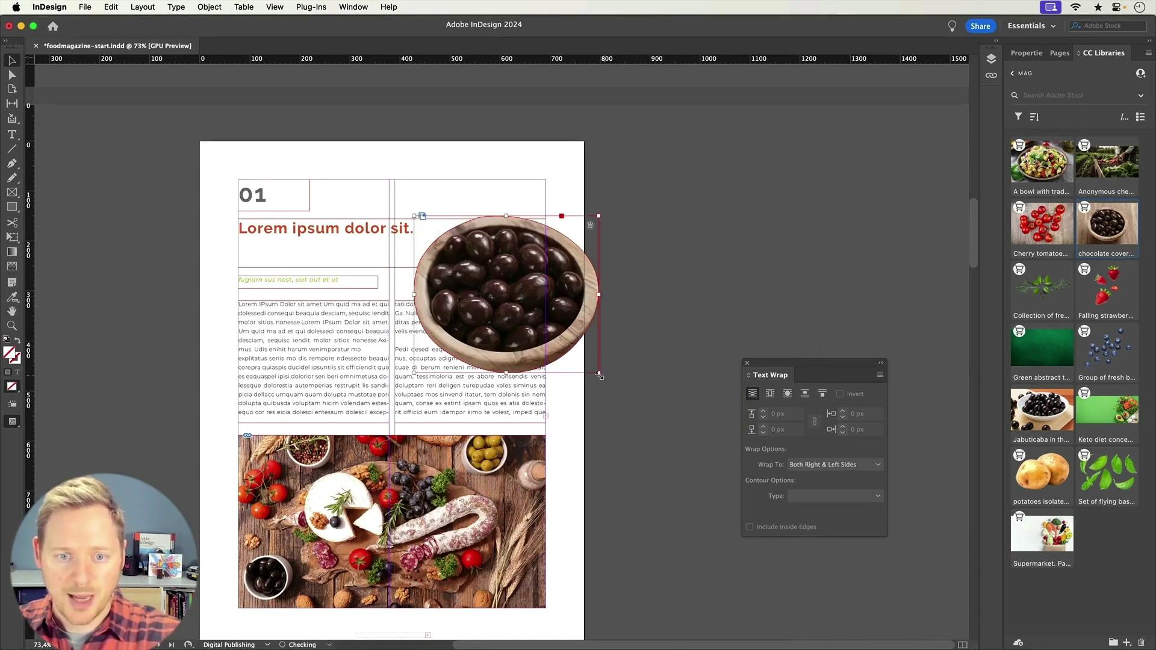
left_click_drag(597, 372, 451, 300)
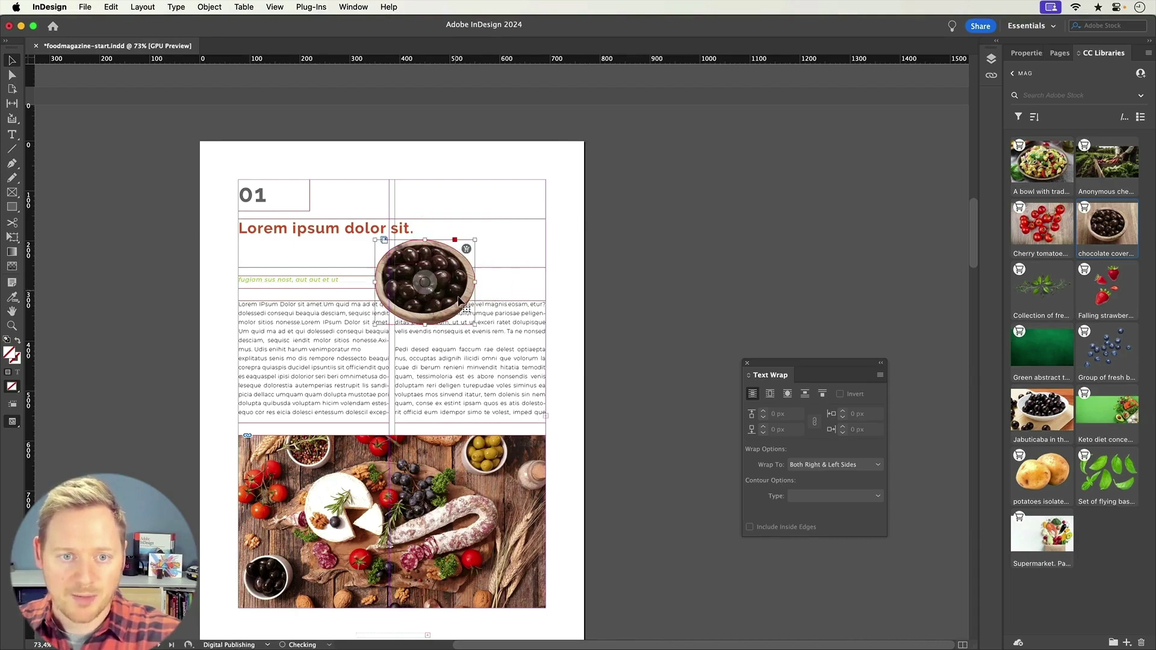
scroll(397, 301, "up", 5)
scroll(413, 342, "left", 3)
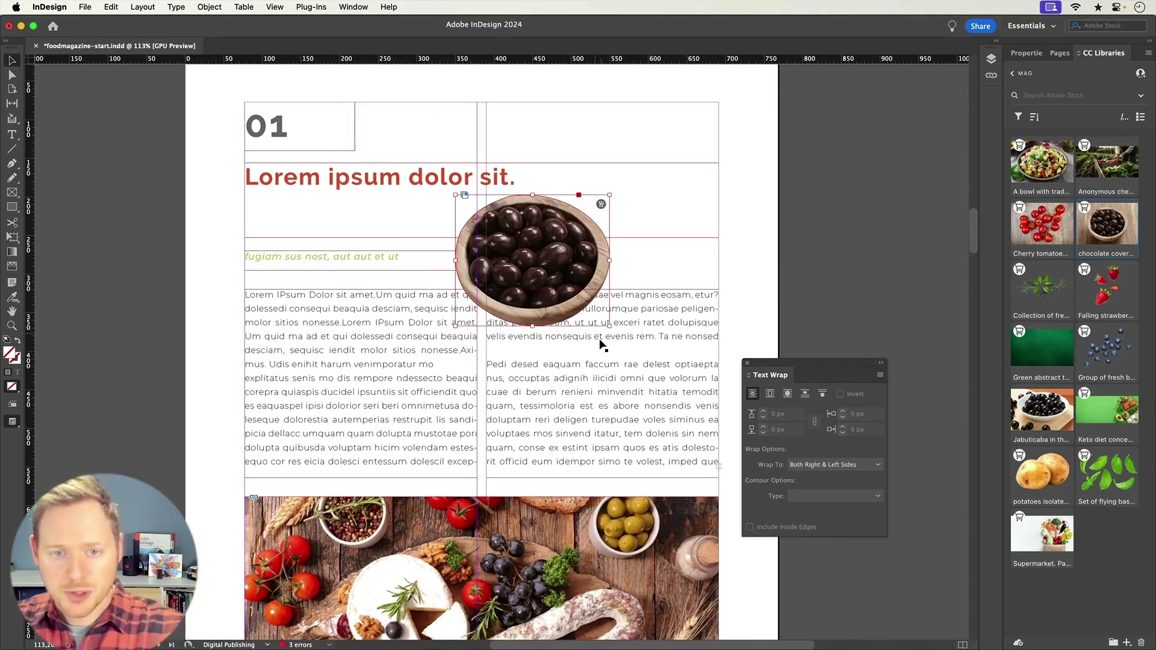
Step: Shrink the bowl slightly and wrap text around its object shape with a 10 px offset
left_click_drag(609, 327, 592, 310)
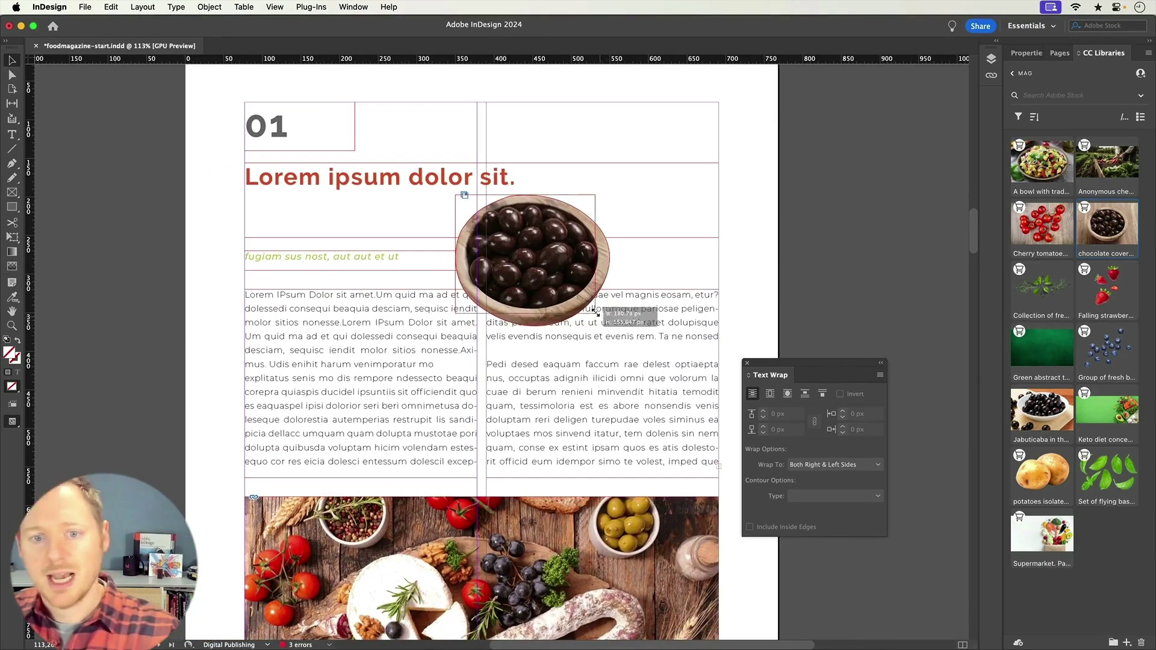
left_click(787, 394)
left_click(763, 412)
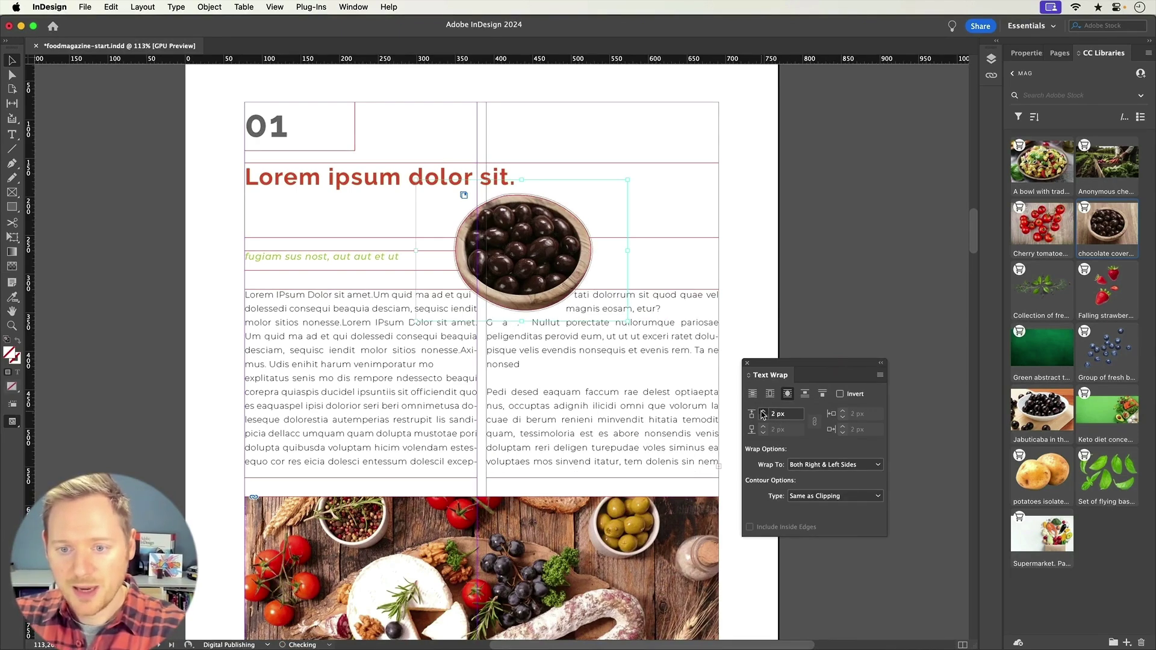
left_click(763, 411)
left_click(763, 412)
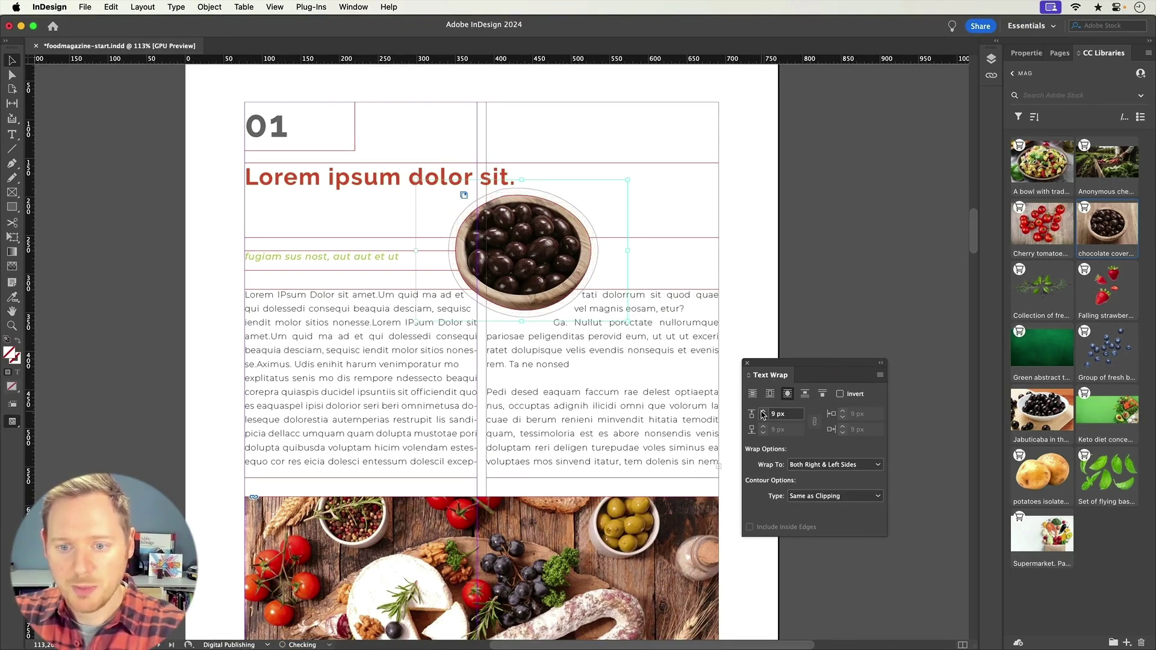
Step: Nudge the bowl about 30 px lower and preview the text wrap
left_click(574, 228)
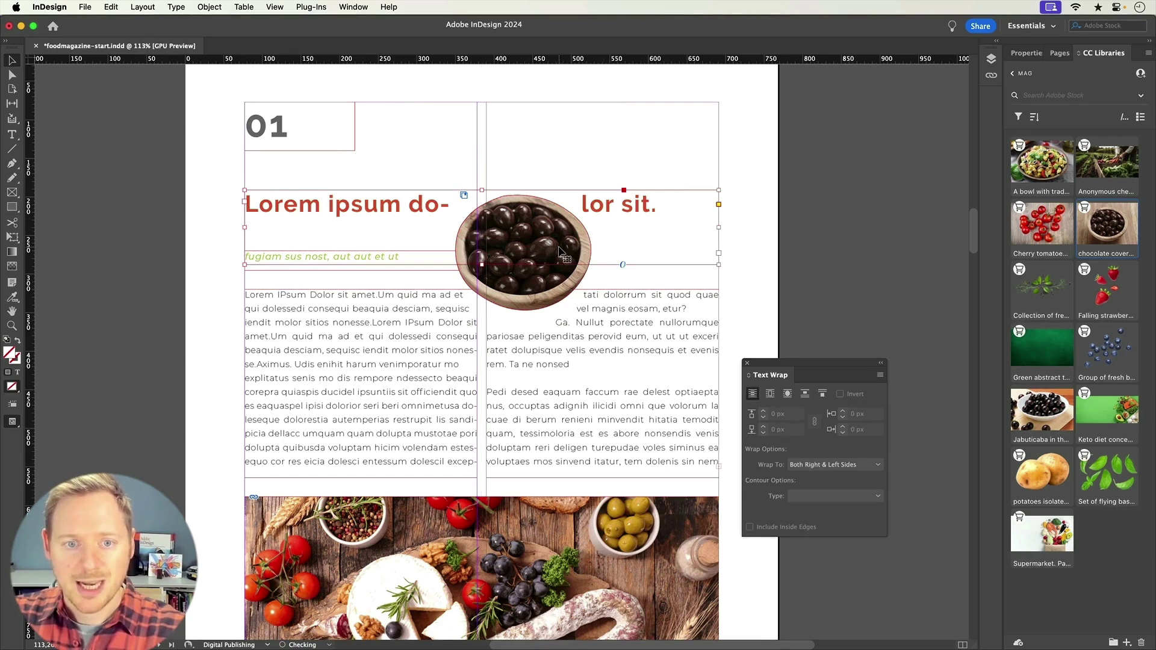
left_click(577, 260)
left_click_drag(577, 260, 579, 278)
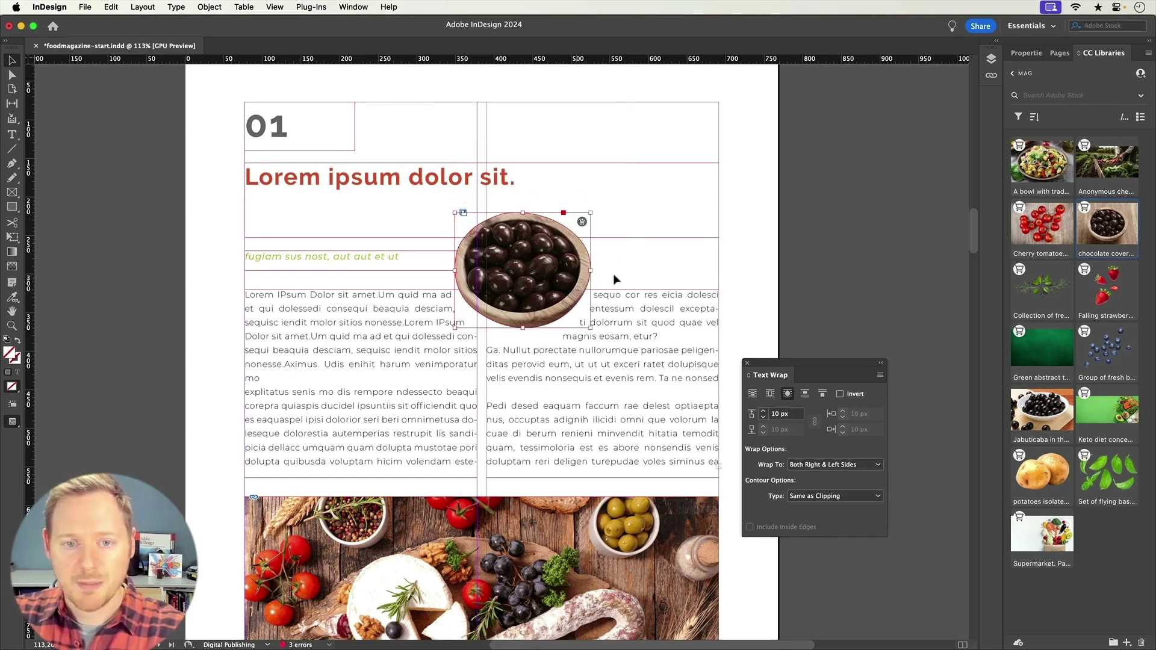
left_click(653, 268)
left_click(580, 262)
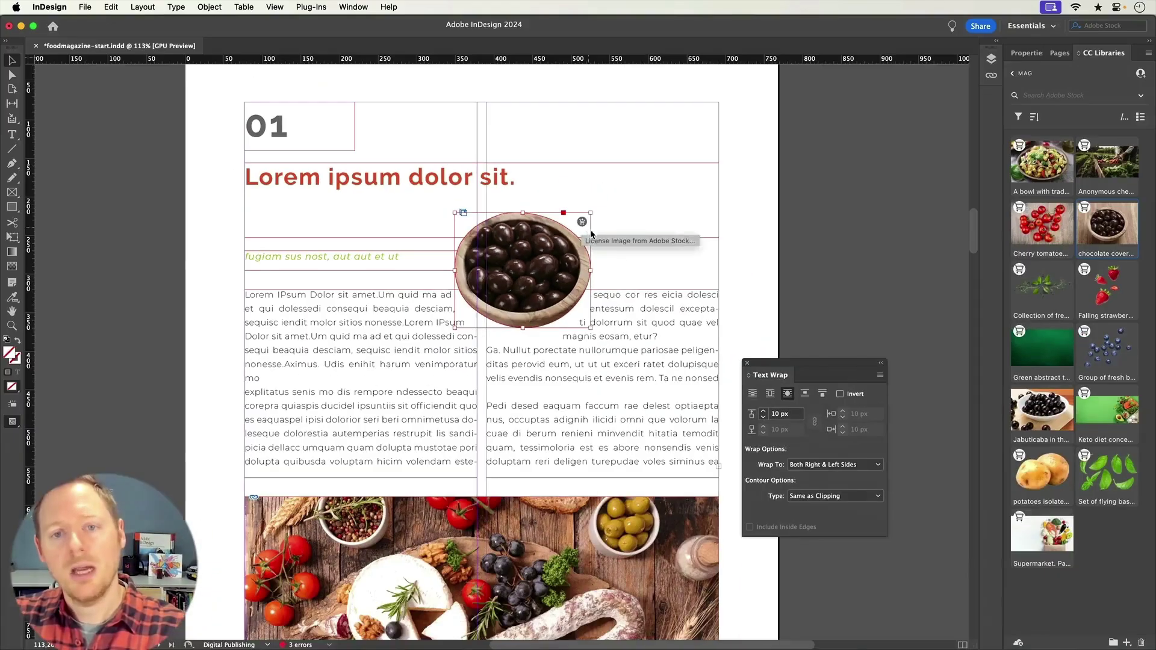
left_click(1143, 349)
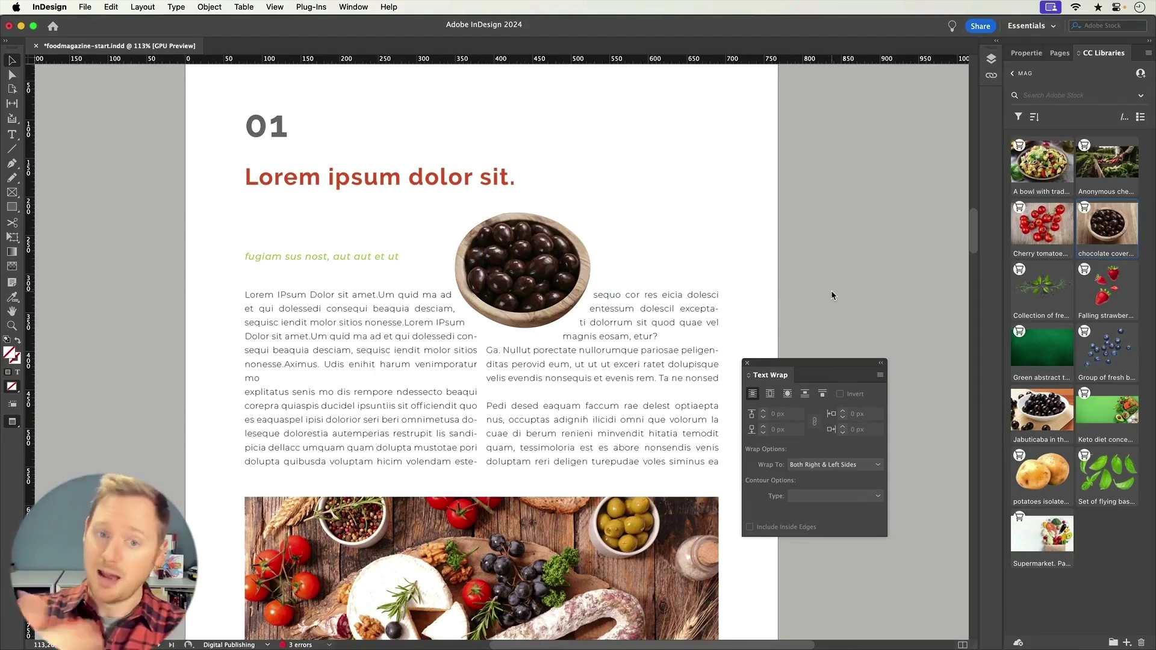
left_click(581, 256)
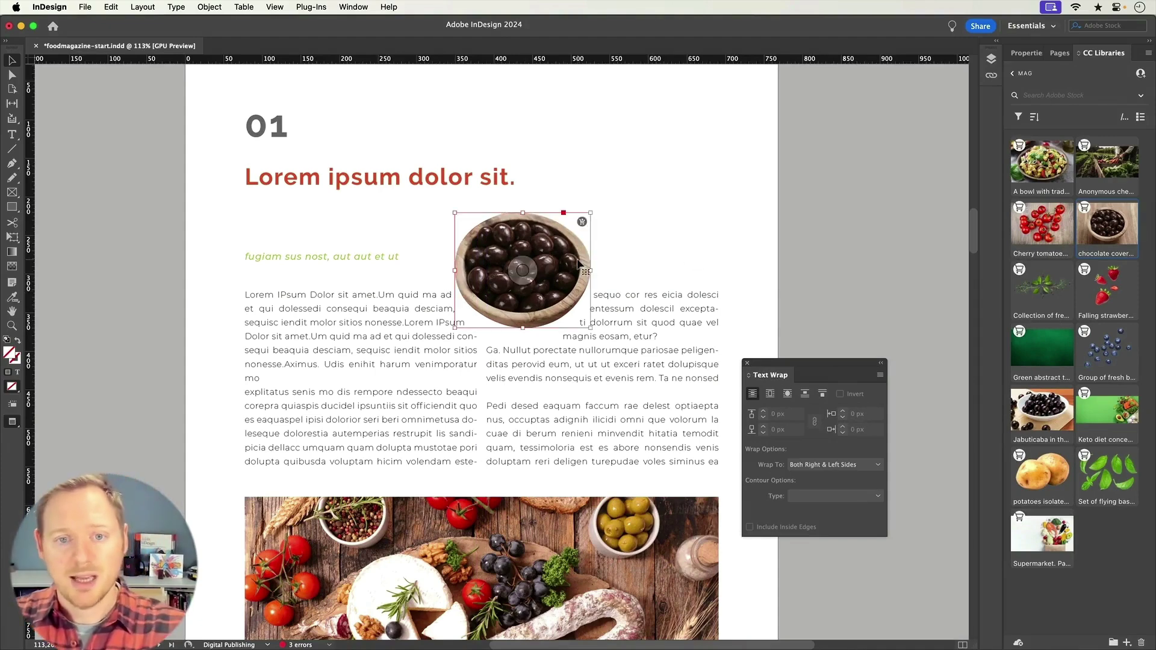
Step: Review the CC Libraries filter and search-location options, then switch to Google Chrome
left_click(768, 270)
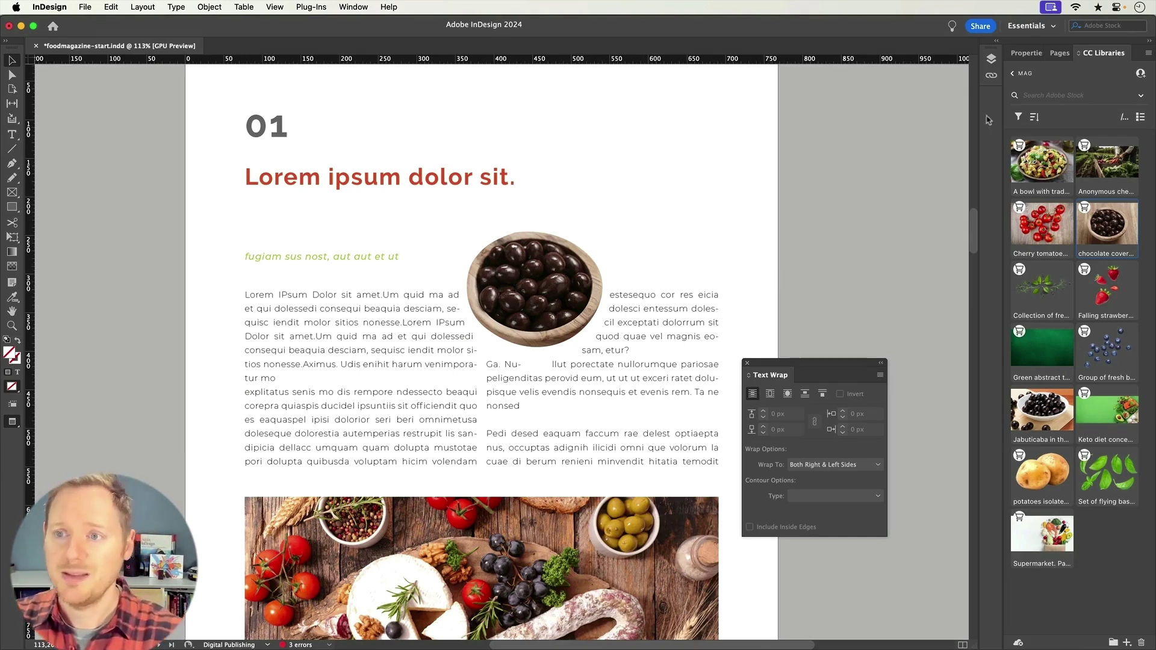
left_click(1020, 115)
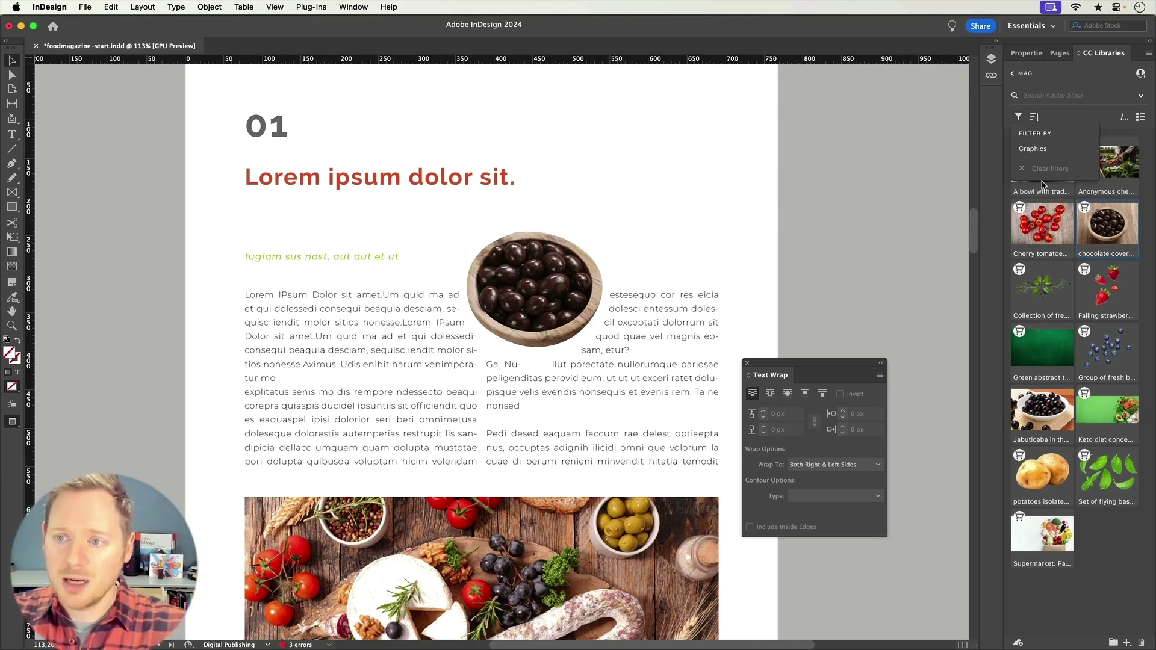
left_click(1097, 112)
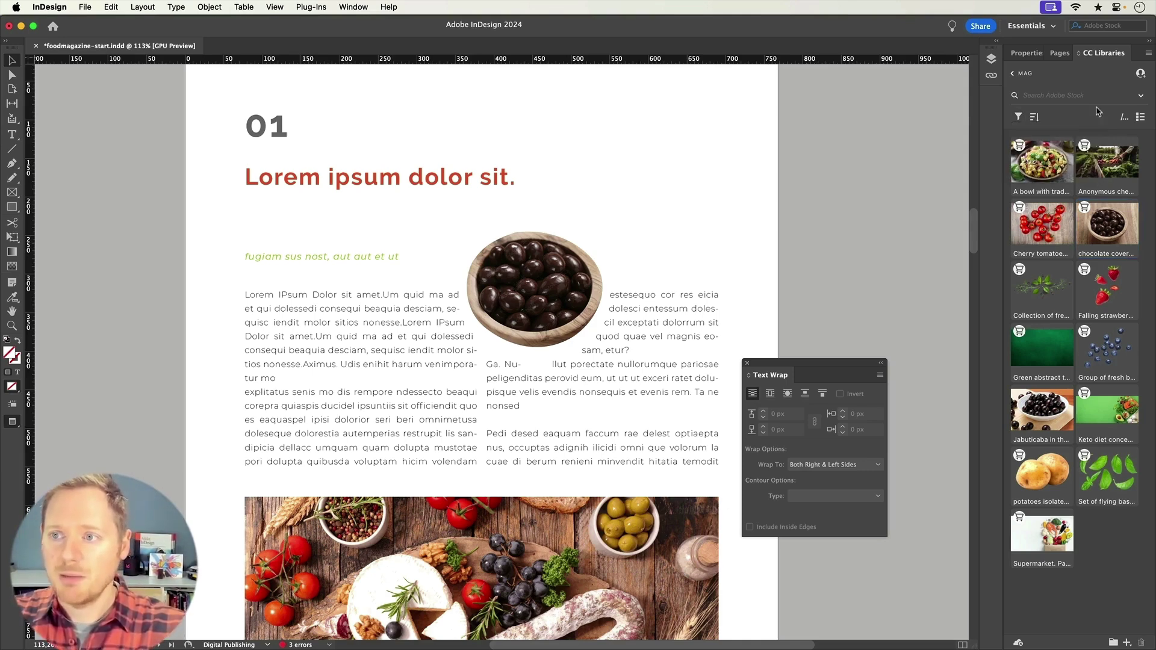
left_click(1141, 97)
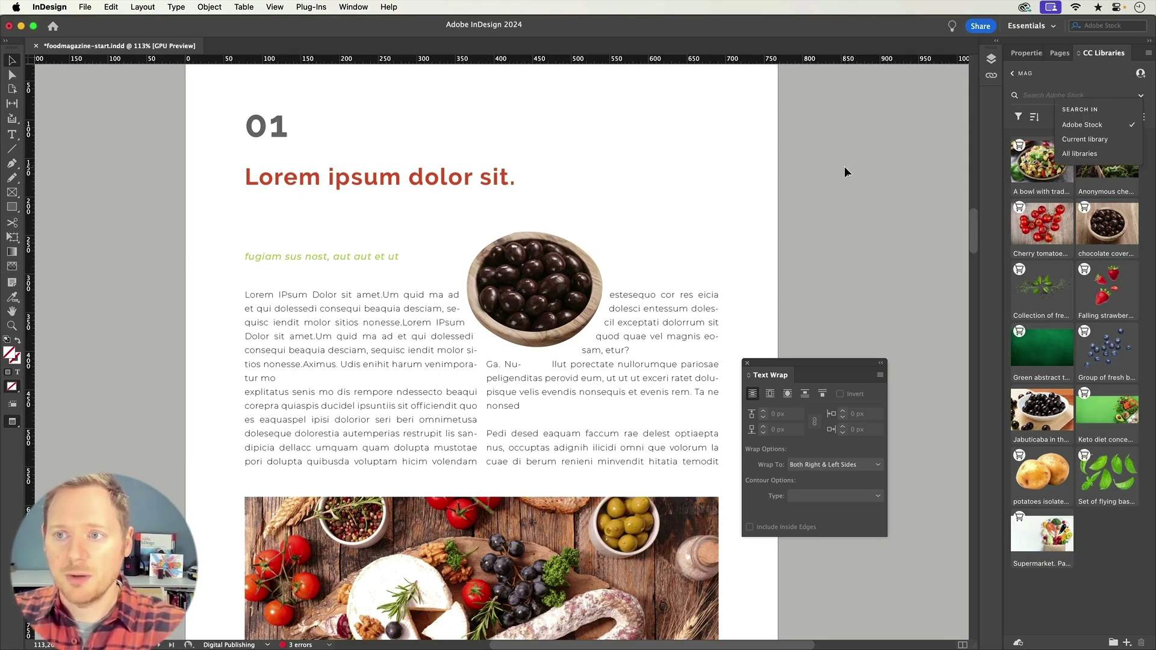
key("super+Tab")
Step: Open the content-type list (All, Images, Videos, Free, Premium) for Adobe Stock's 'fresh food' search
left_click(498, 323)
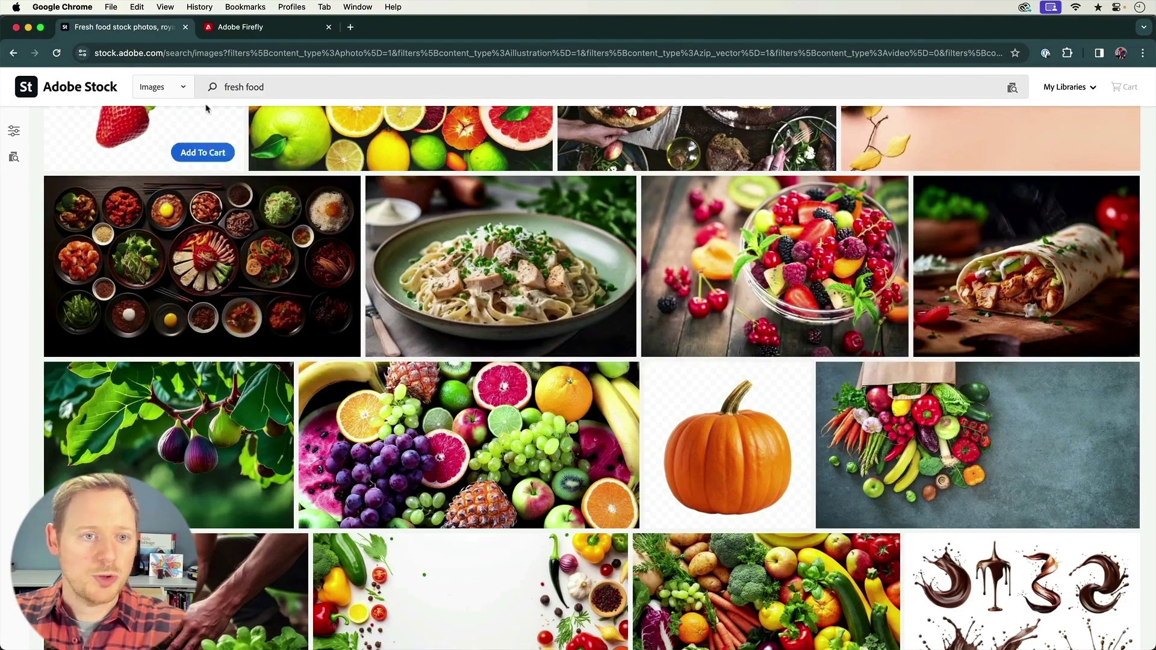
scroll(326, 232, "down", 10)
scroll(326, 232, "up", 15)
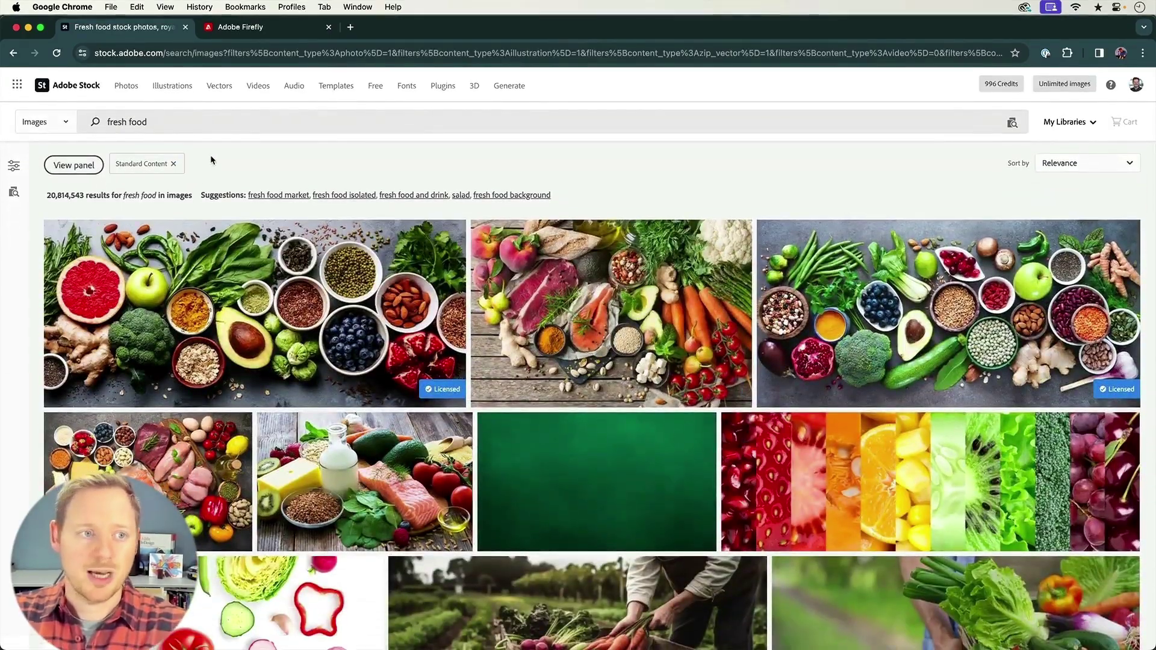
left_click(54, 124)
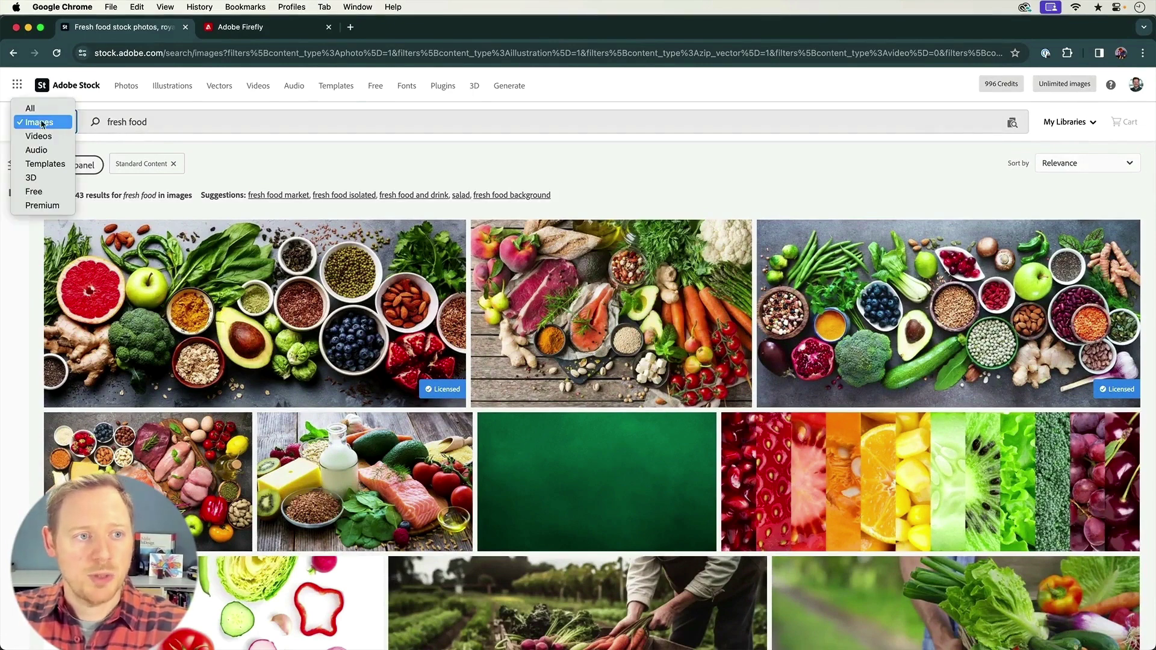